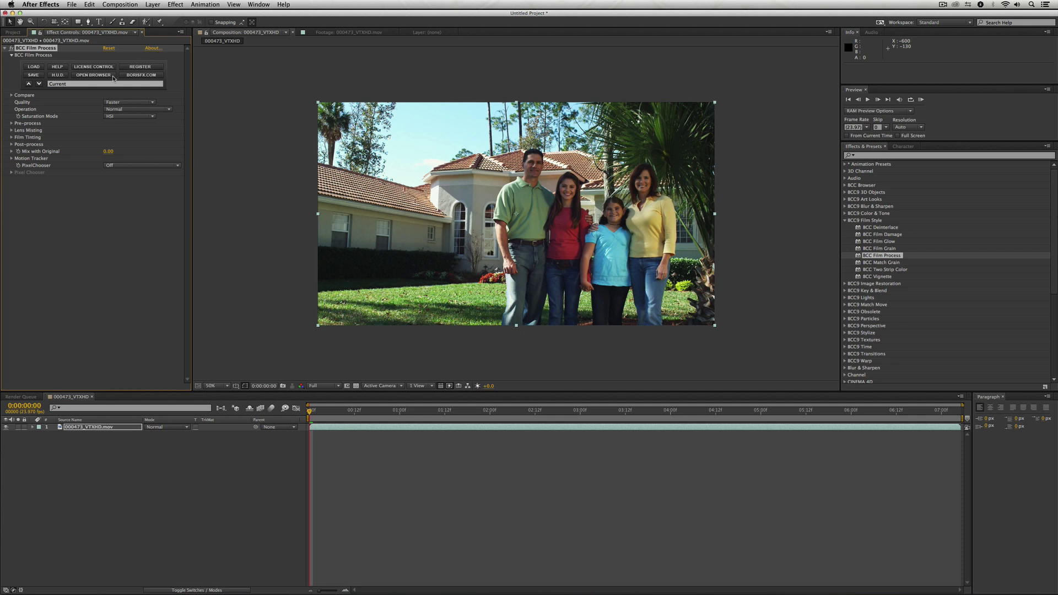
- Open the preset browser from the BCC Film Process effect and preview the A Touch of Smog and AltDefault presets
click(112, 75)
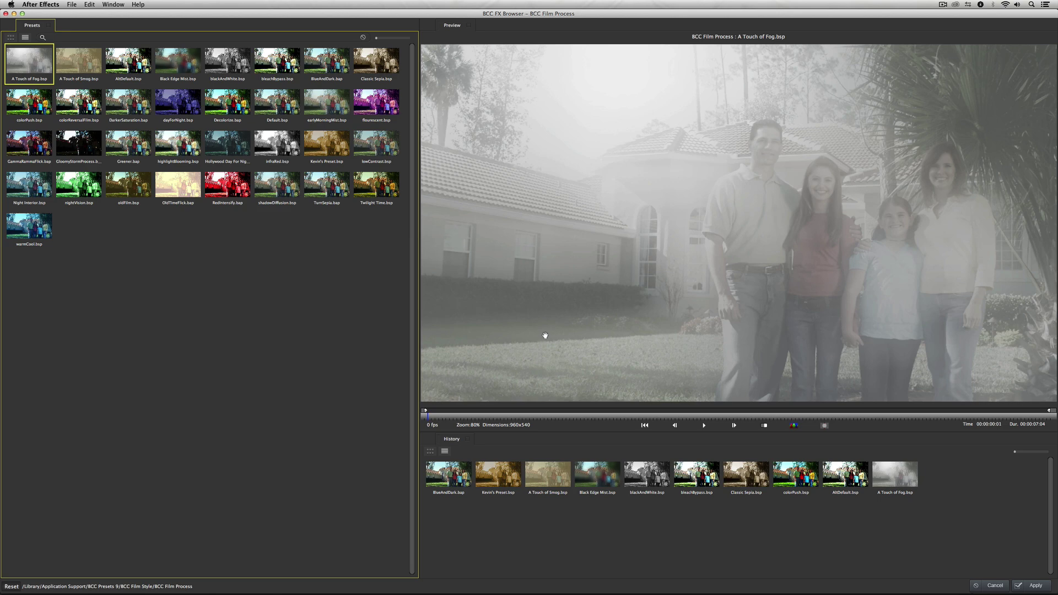
click(82, 63)
click(122, 61)
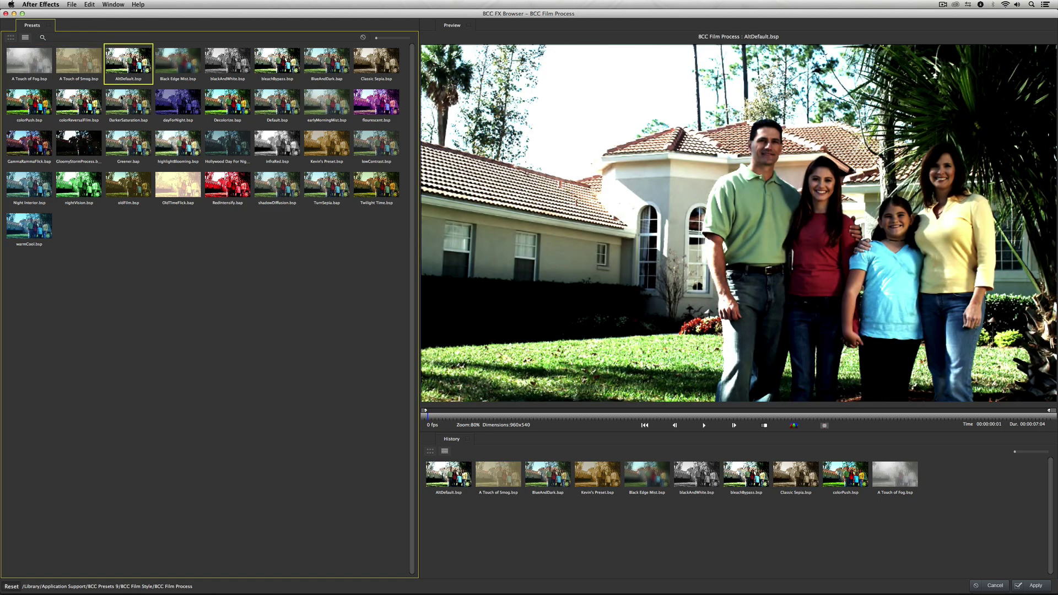
- Compare film looks by previewing presets such as Decolorize, Default, Black Edge Mist, DarkerSaturation, GloomyStormProcess and earlyMorningMist
click(129, 103)
click(83, 103)
click(185, 103)
click(229, 102)
click(178, 61)
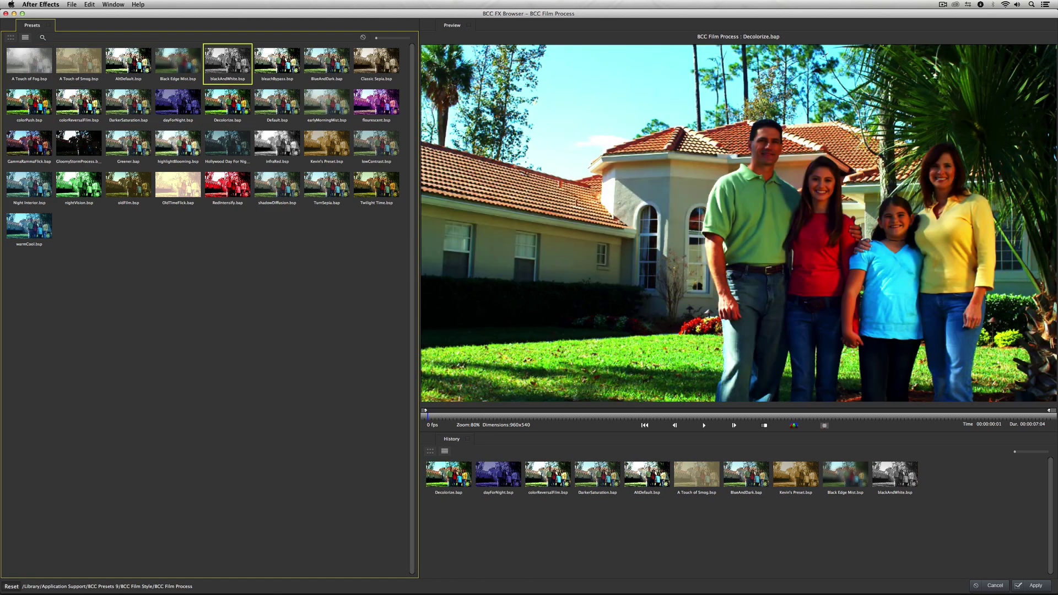
click(225, 62)
click(284, 62)
click(279, 99)
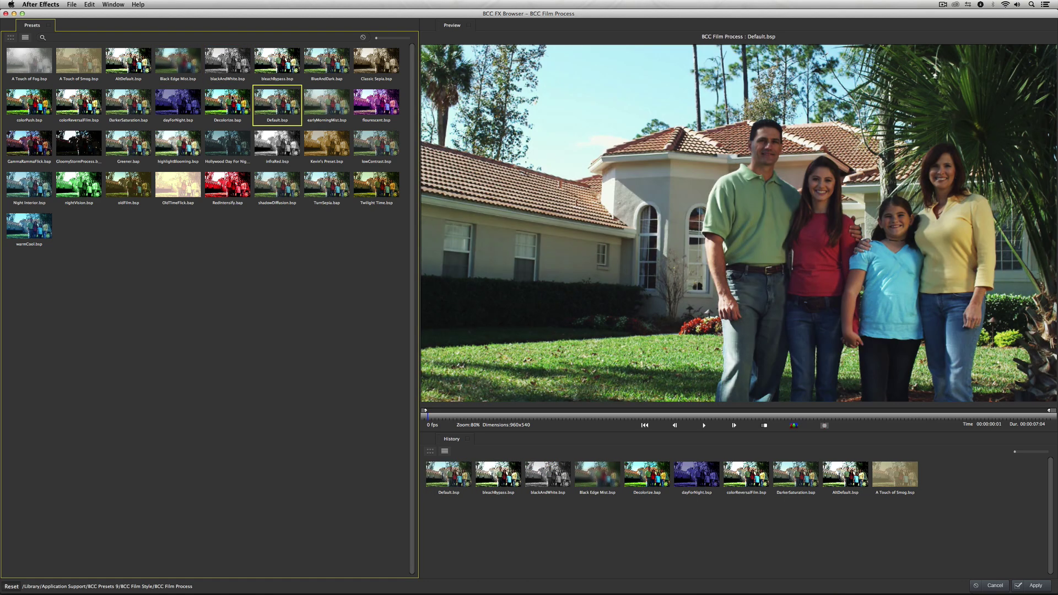
click(233, 99)
click(178, 103)
click(184, 65)
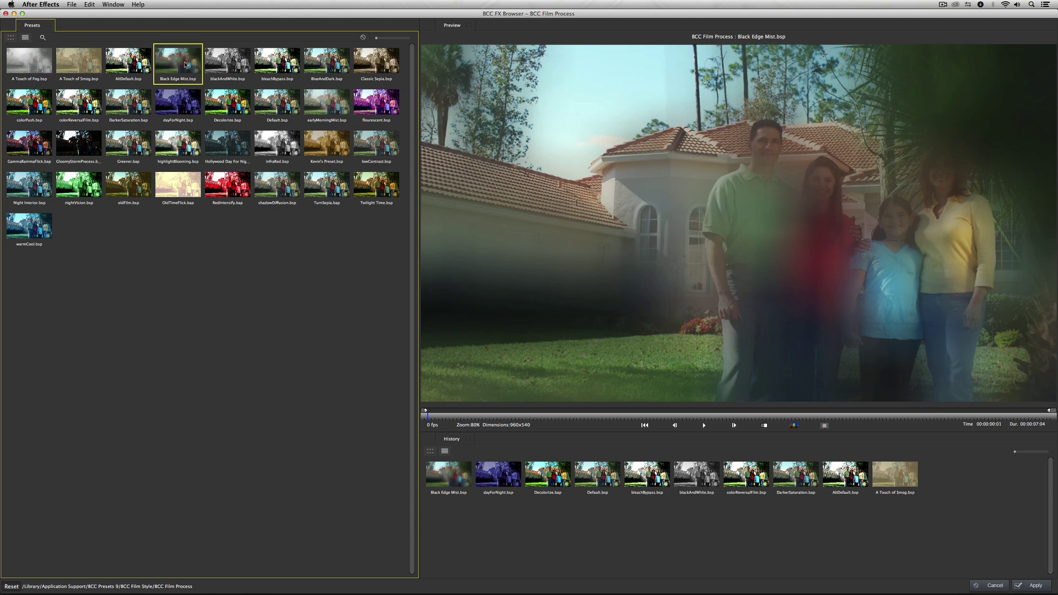
click(139, 121)
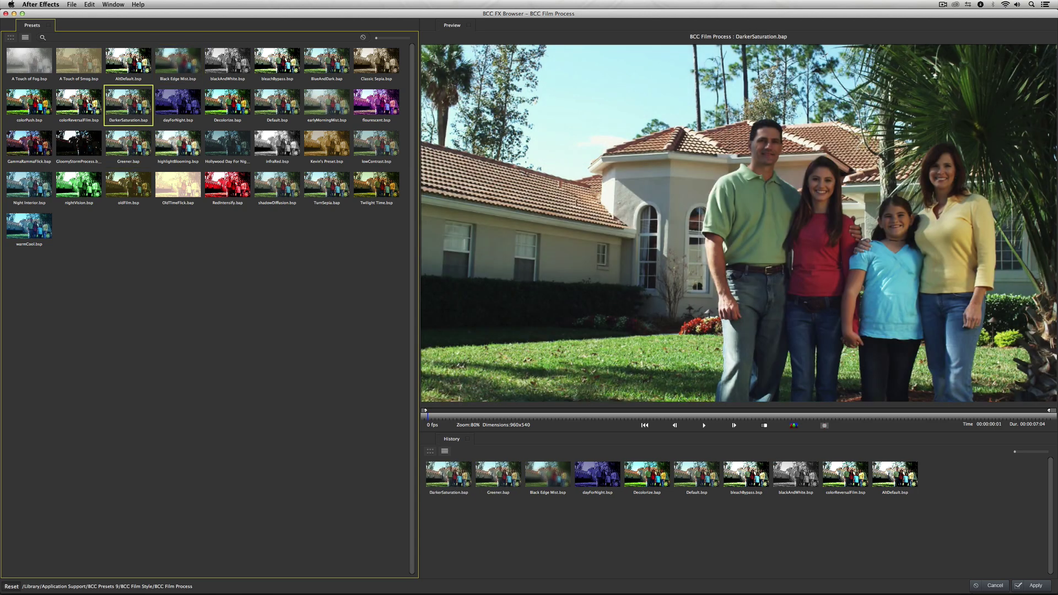
click(88, 106)
click(31, 105)
click(37, 137)
click(80, 141)
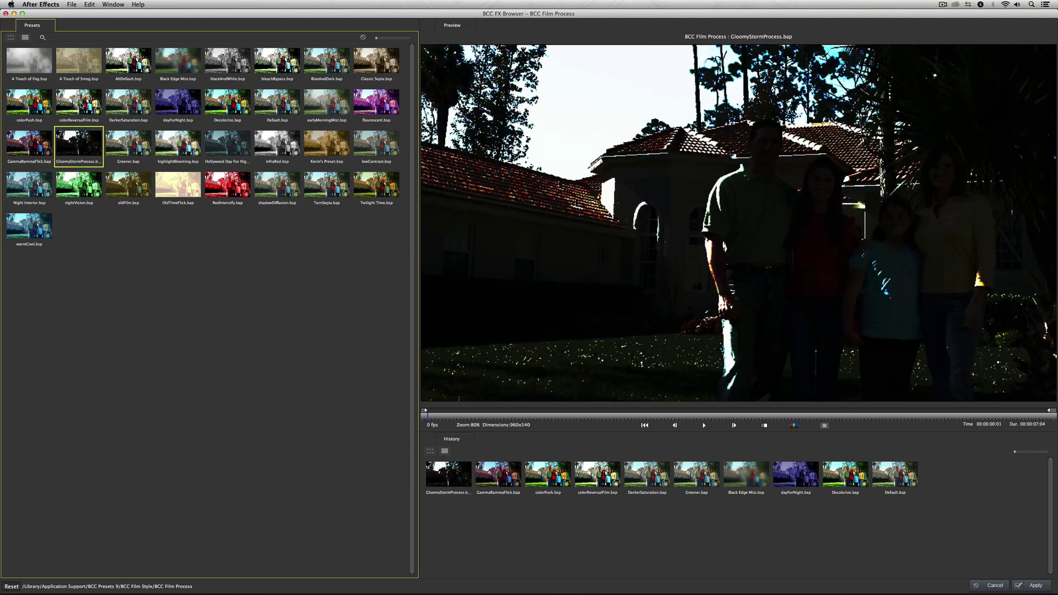
click(79, 105)
click(129, 105)
click(128, 146)
click(178, 105)
click(228, 104)
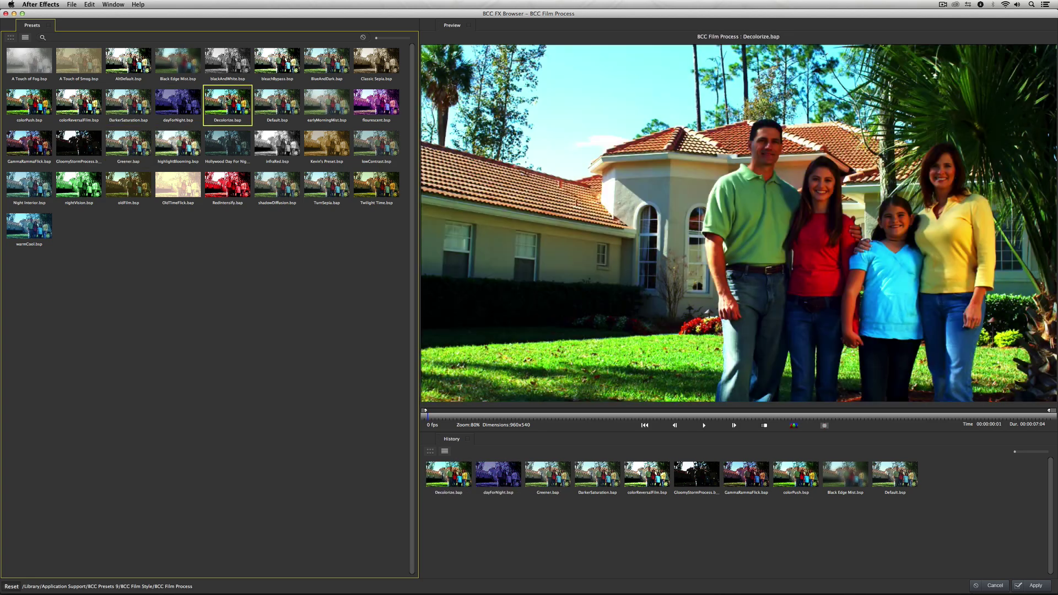
click(277, 104)
click(330, 104)
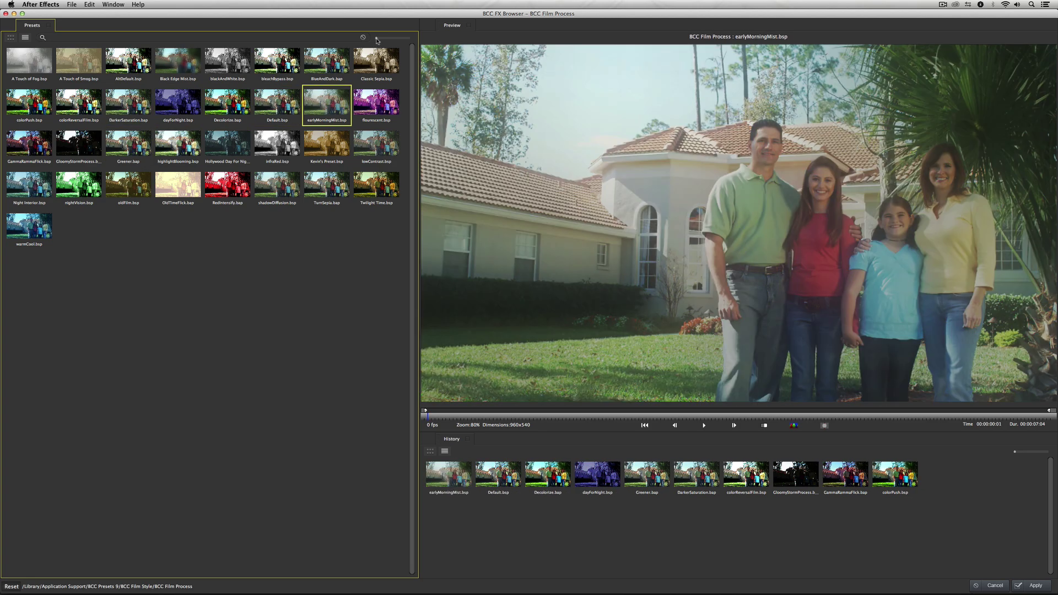
- Enlarge the preset thumbnails to their maximum size and preview the Classic Sepia preset
drag(377, 40, 407, 43)
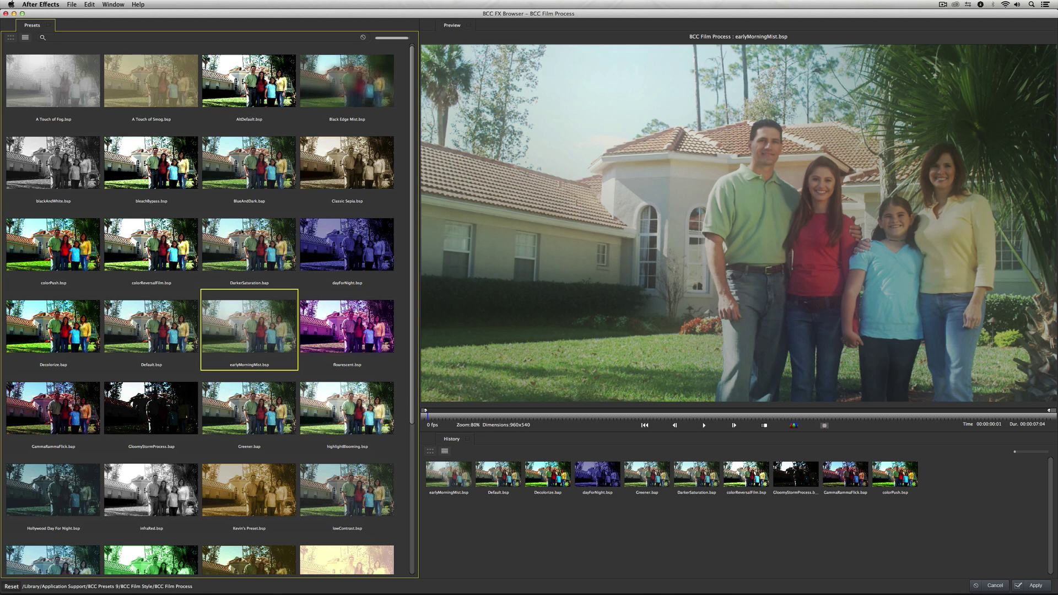
click(335, 173)
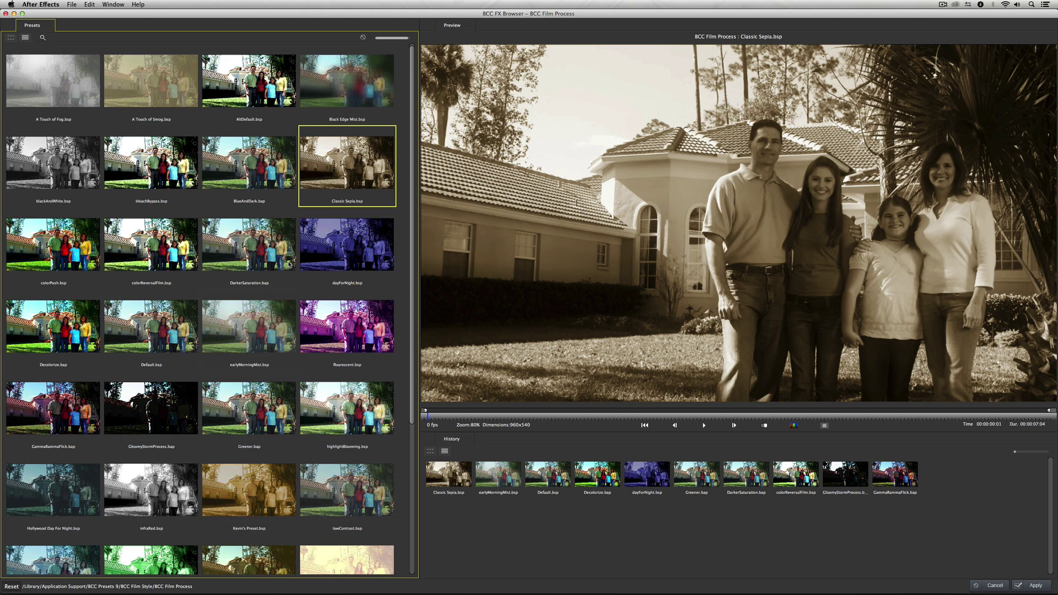
- Search the presets for "sepia" and preview the TurnSepia preset
click(57, 37)
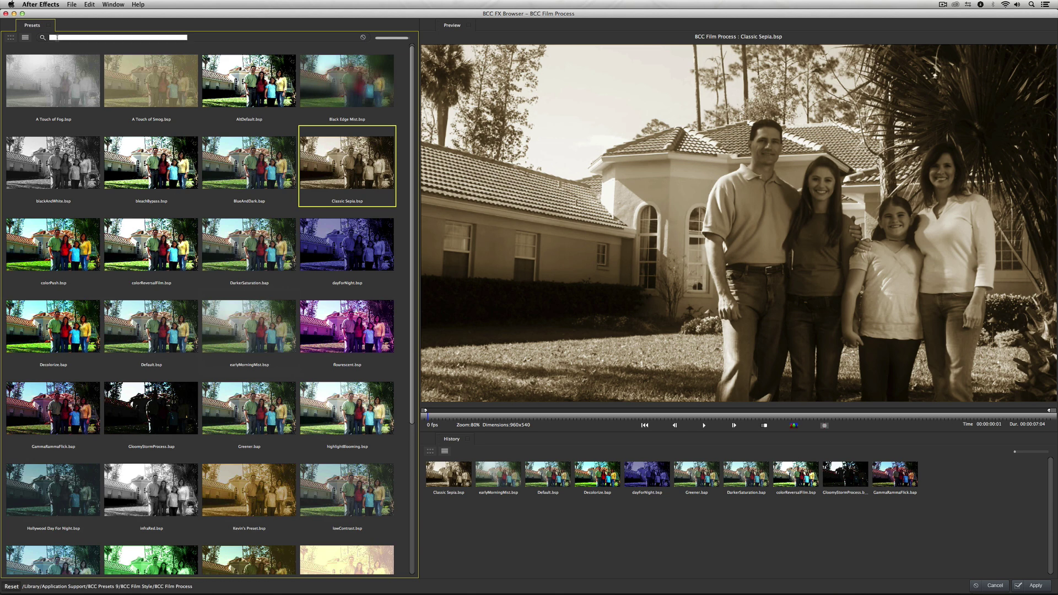
text(sepia)
key(Return)
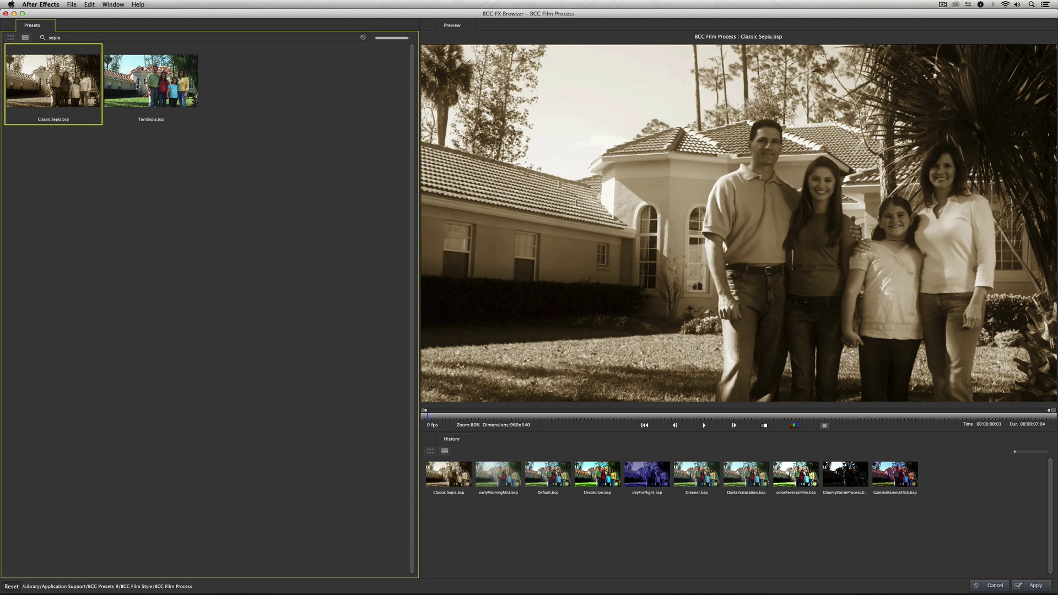
click(137, 88)
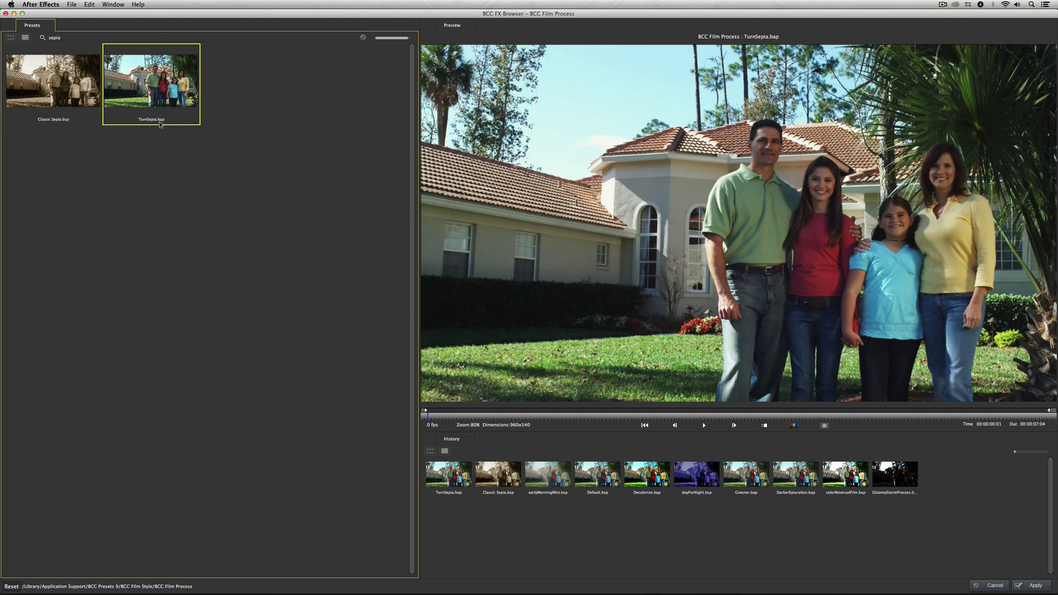
- Clear the preset search and show the presets as a list sorted by preset type, with animated presets first
click(364, 38)
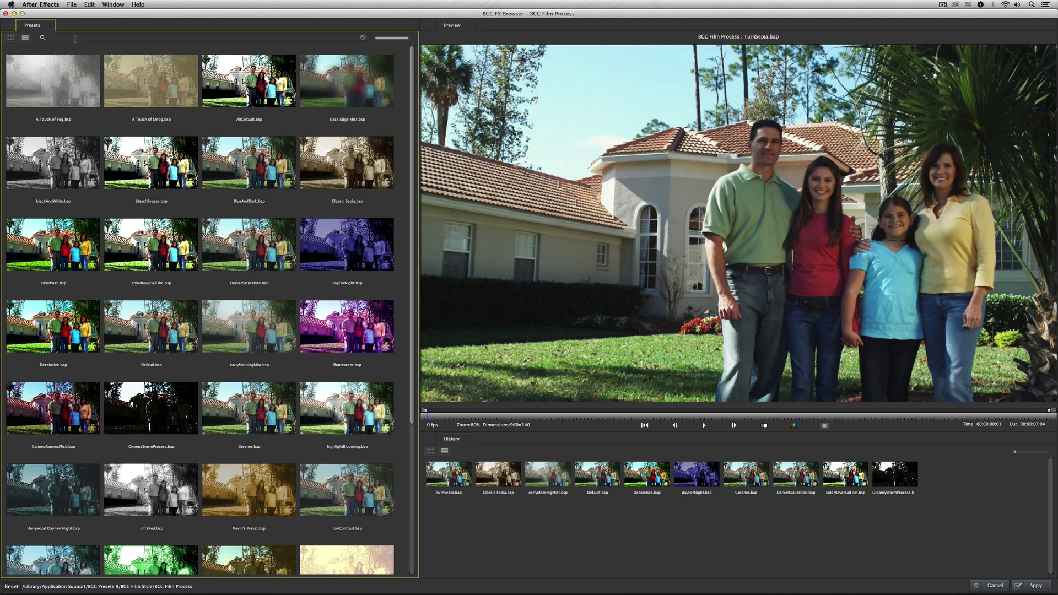
click(26, 39)
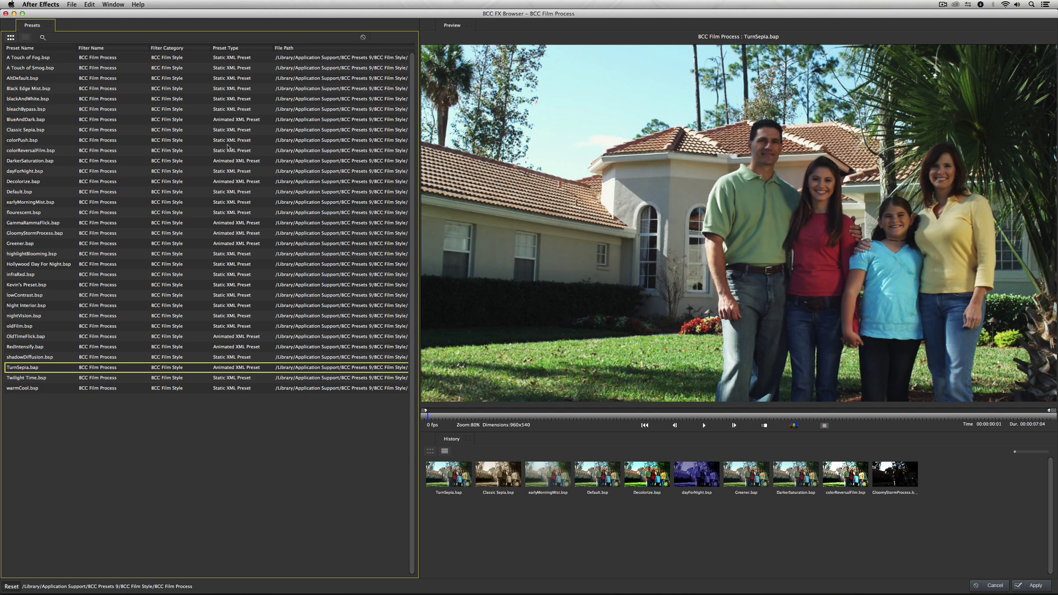
click(239, 49)
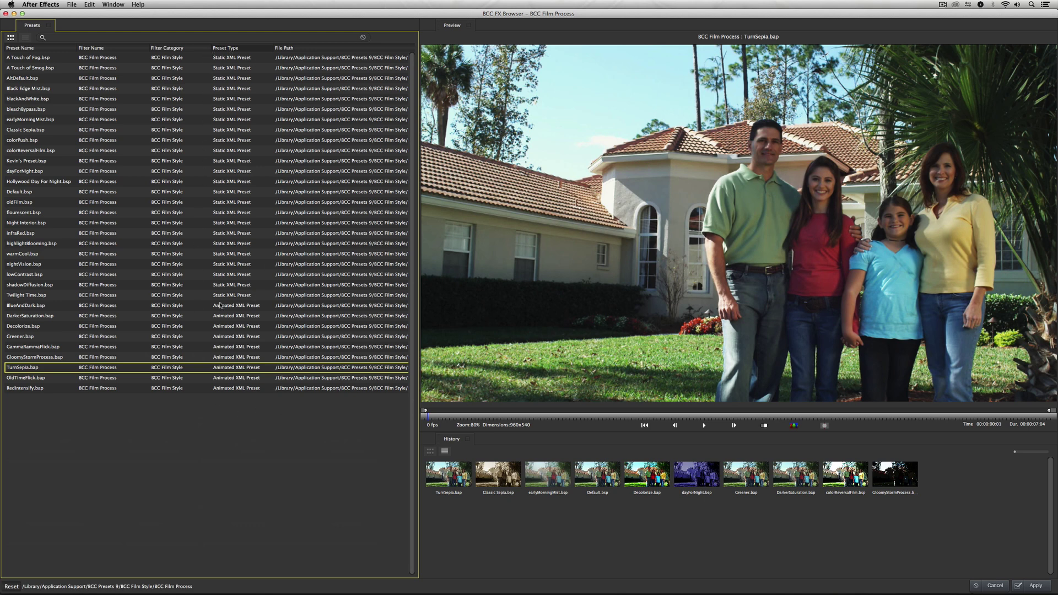
click(242, 50)
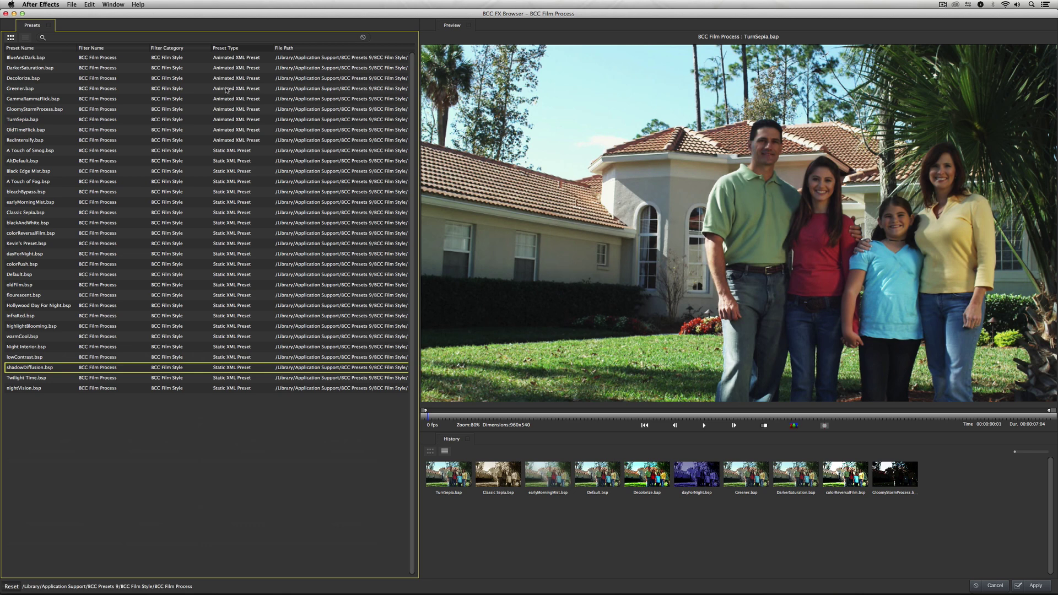
- Select TurnSepia, return the presets to thumbnail view, and scrub the preview back to its first frame
click(21, 123)
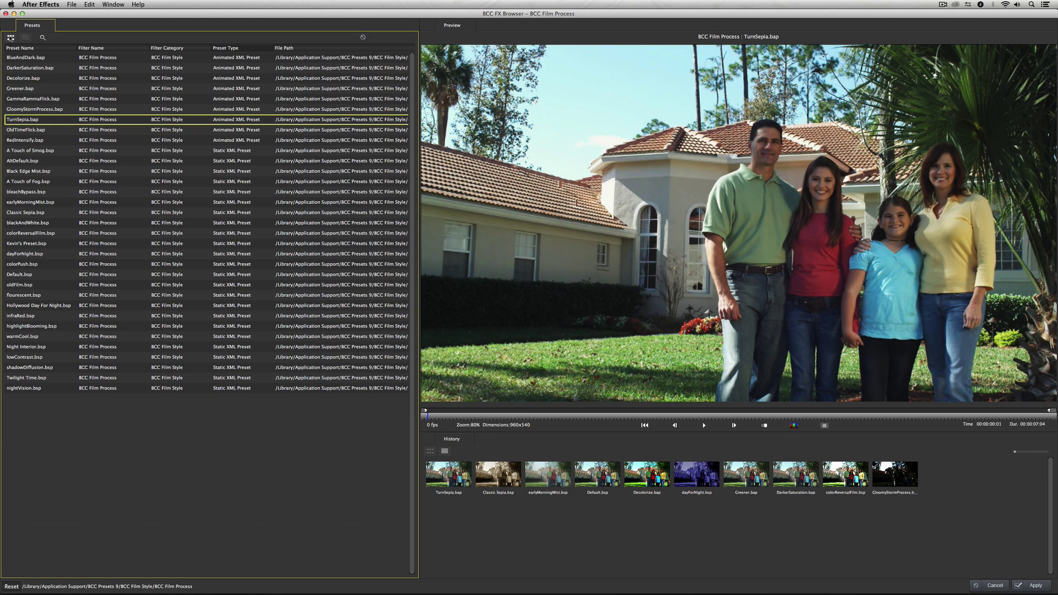
click(11, 37)
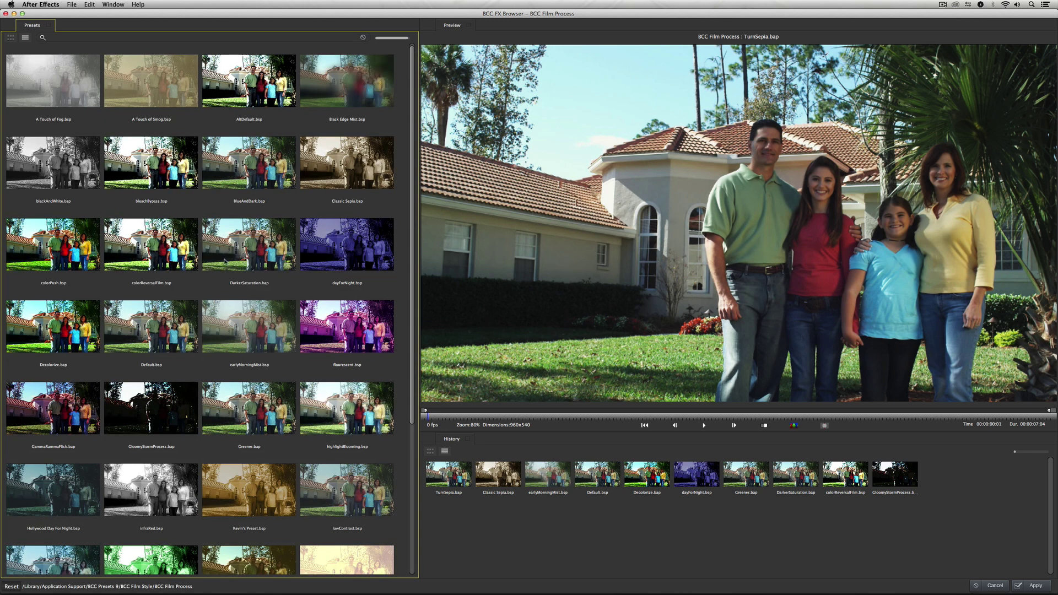
click(439, 420)
drag(447, 420, 411, 415)
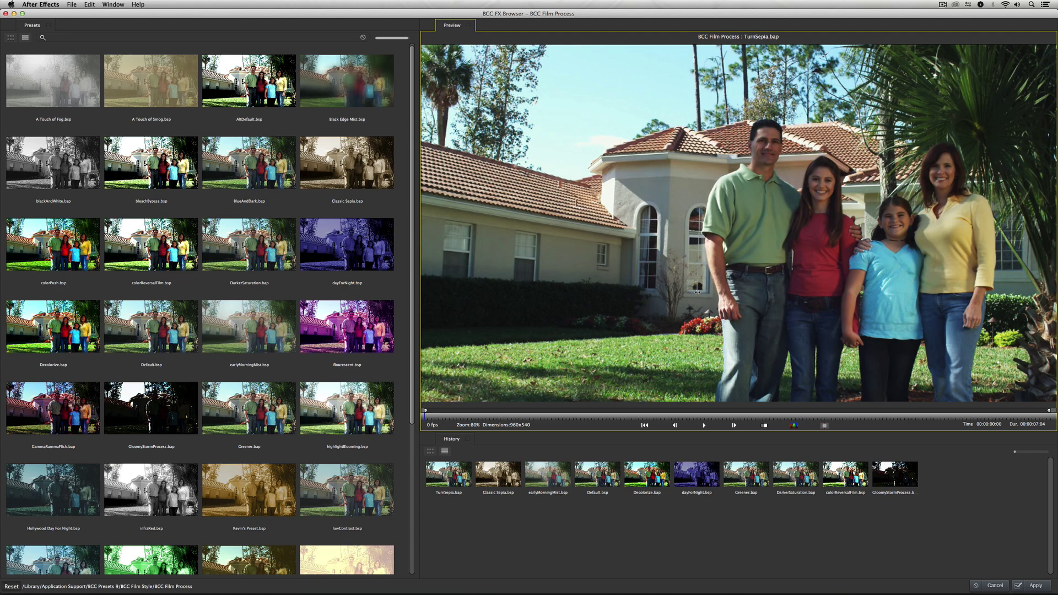
- Shrink the preset thumbnails to their smallest size and enlarge the preview area by narrowing the presets area and shortening the history area
drag(405, 39, 379, 42)
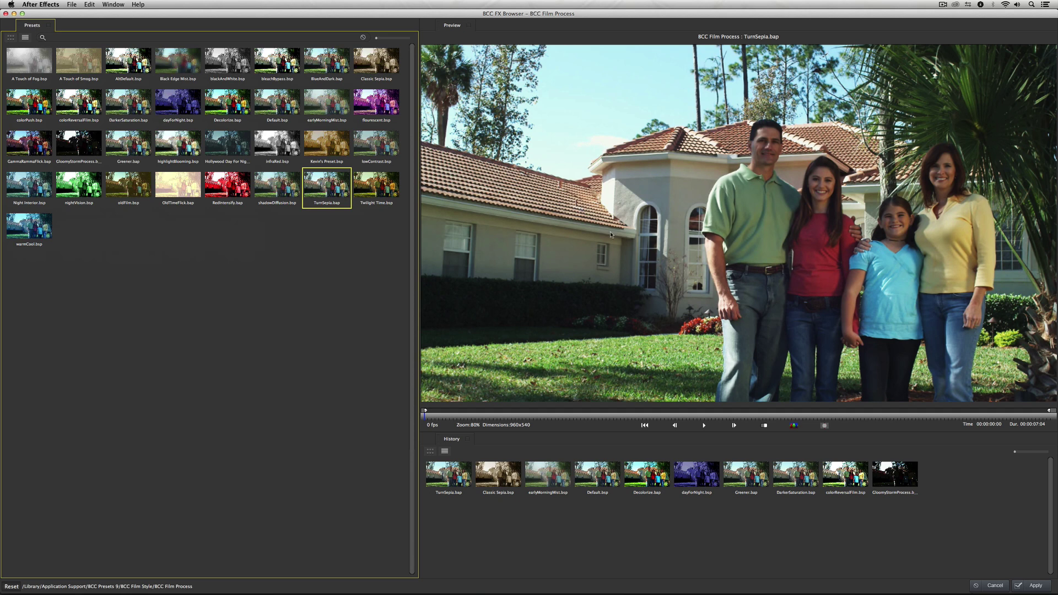
drag(419, 273, 361, 277)
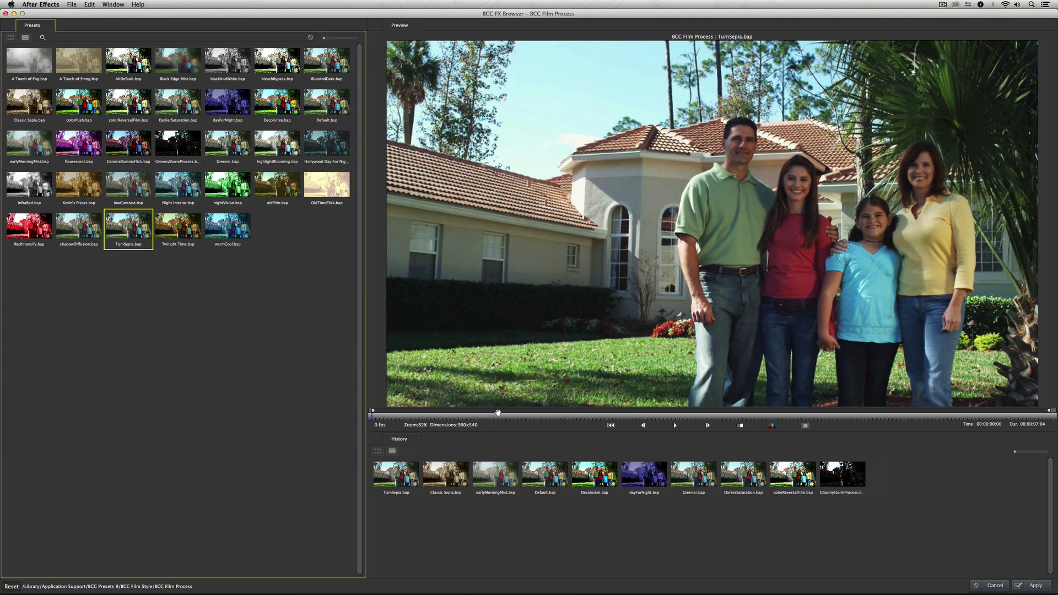
click(505, 409)
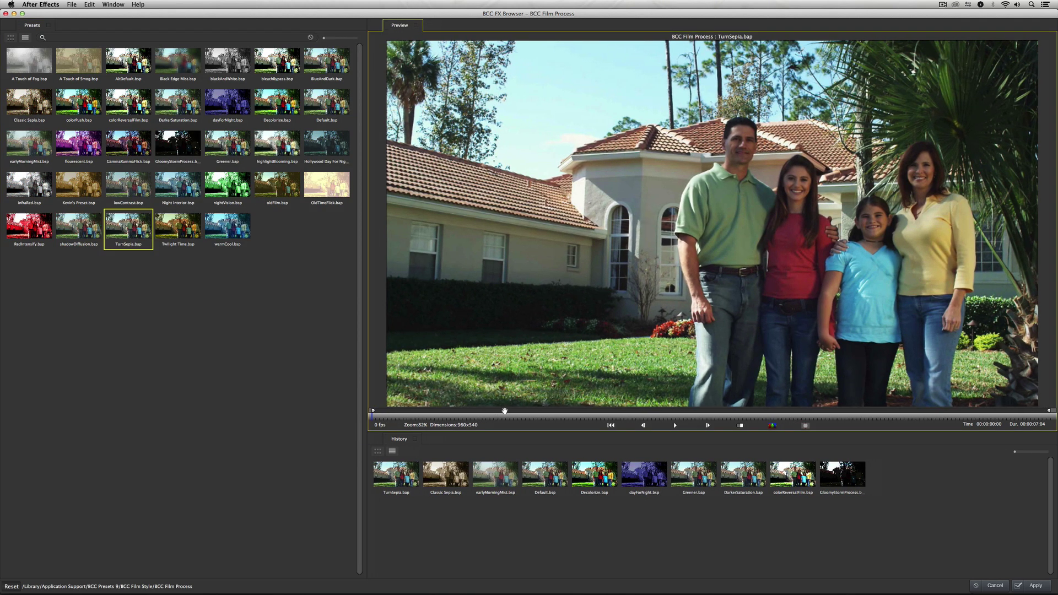
click(509, 439)
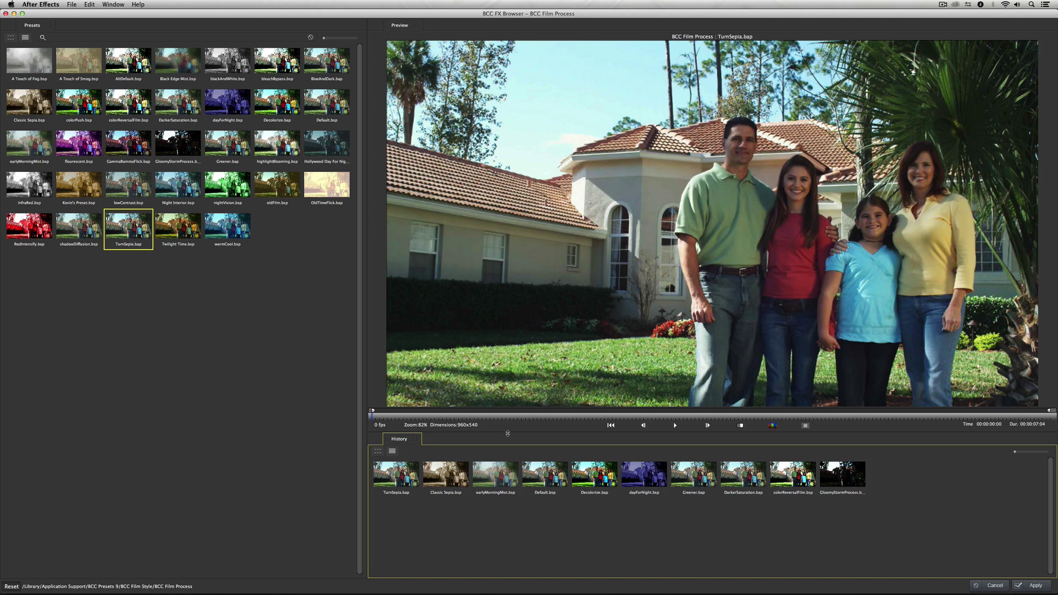
drag(507, 434, 508, 464)
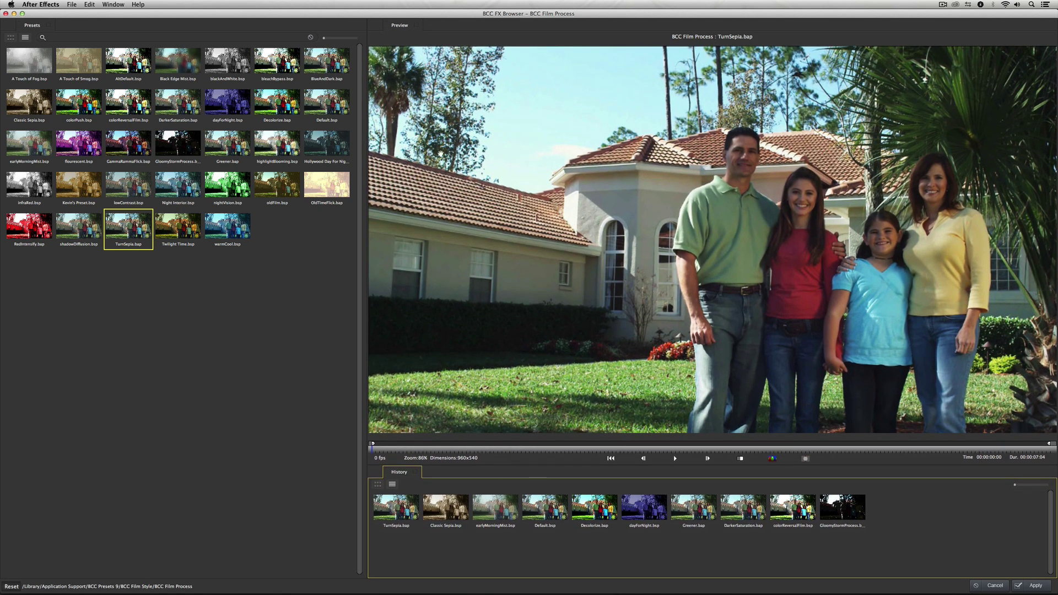
- Examine the options for saving, loading and resetting browser workspaces without changing the layout
click(106, 5)
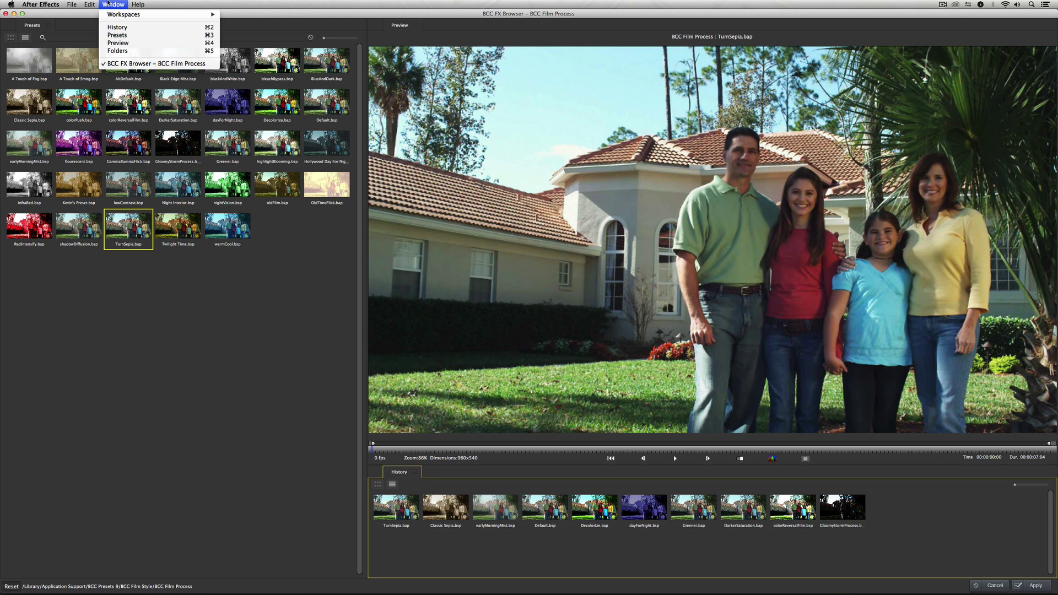
mouse_move(108, 13)
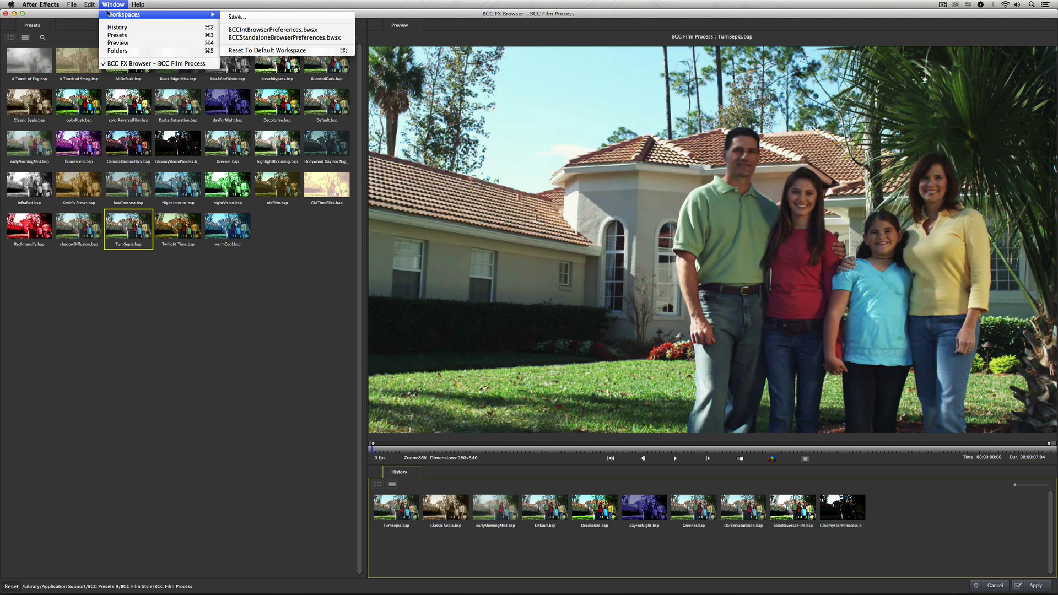
click(531, 115)
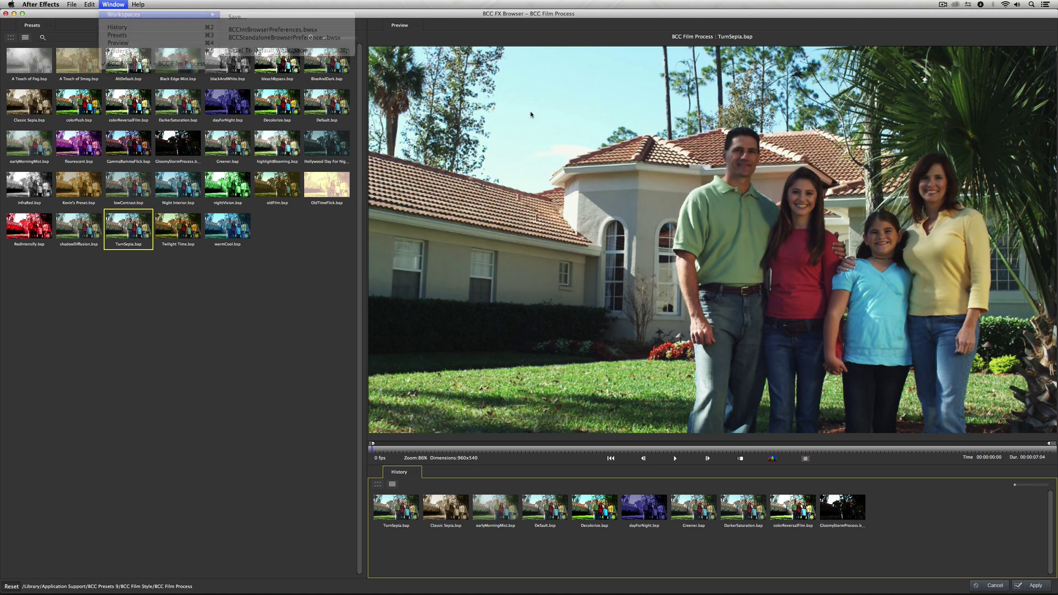
click(532, 114)
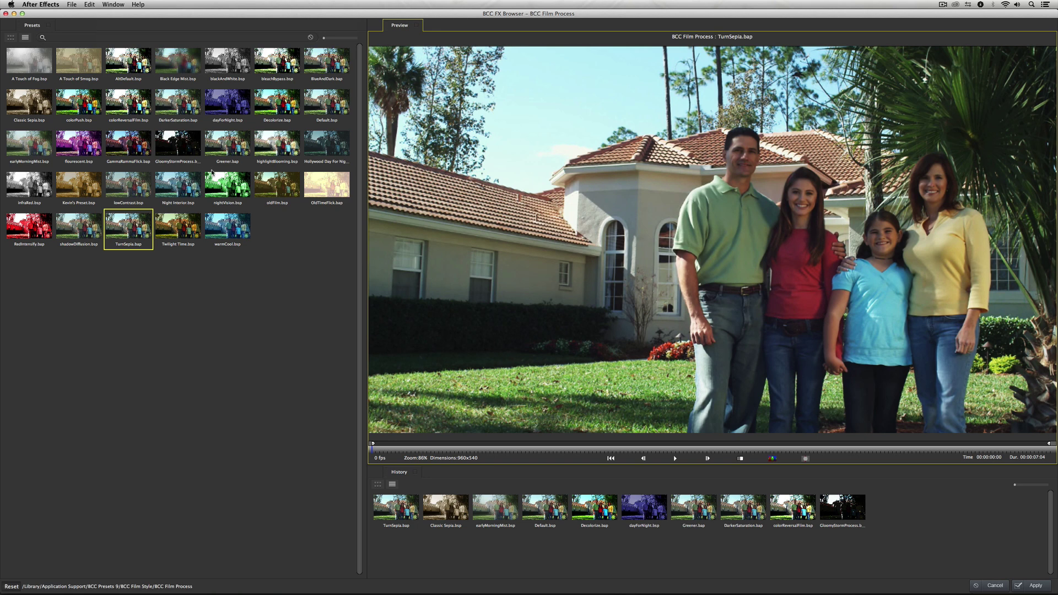
- Select the Classic Sepia preset and play its preview, stopping once to replay it from the first frame
click(35, 115)
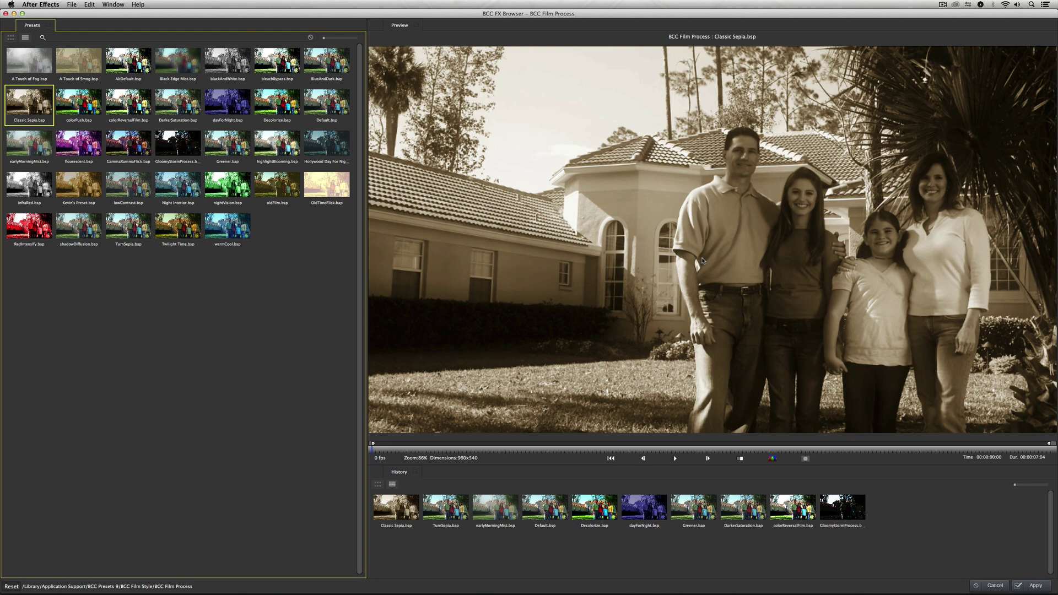
key(space)
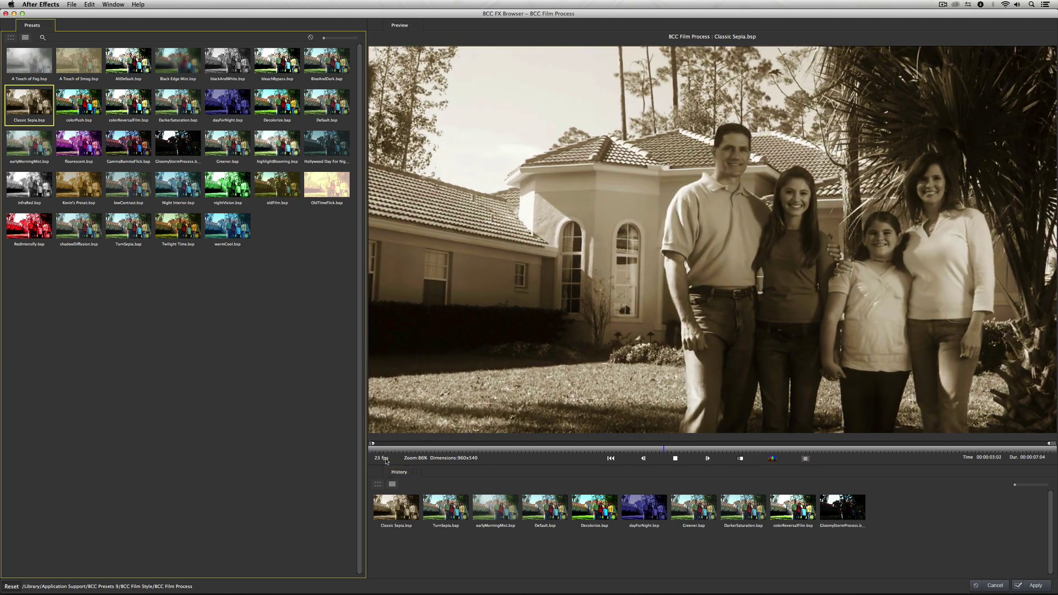
key(space)
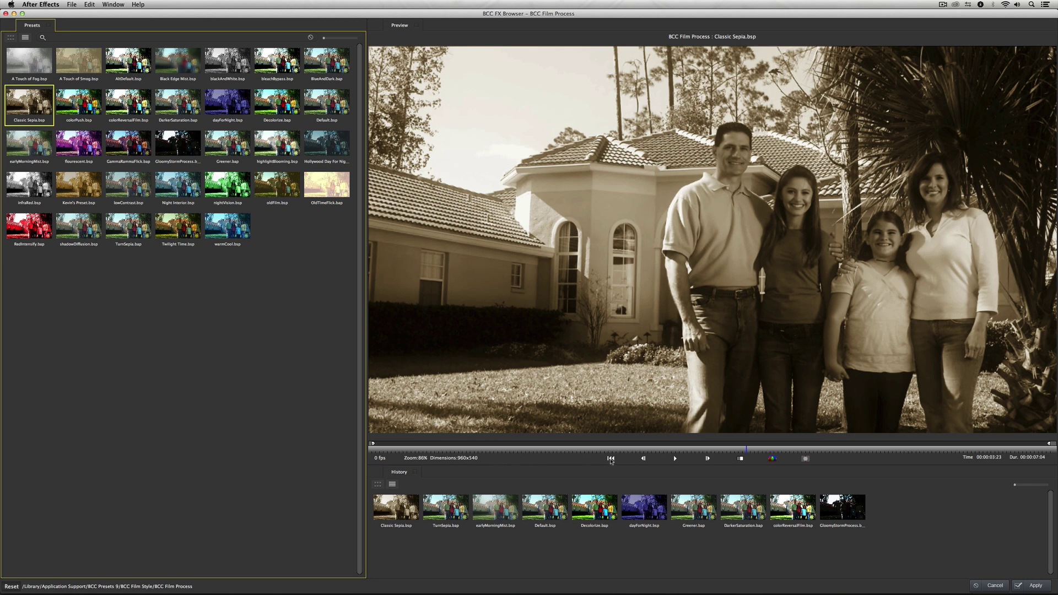
click(611, 460)
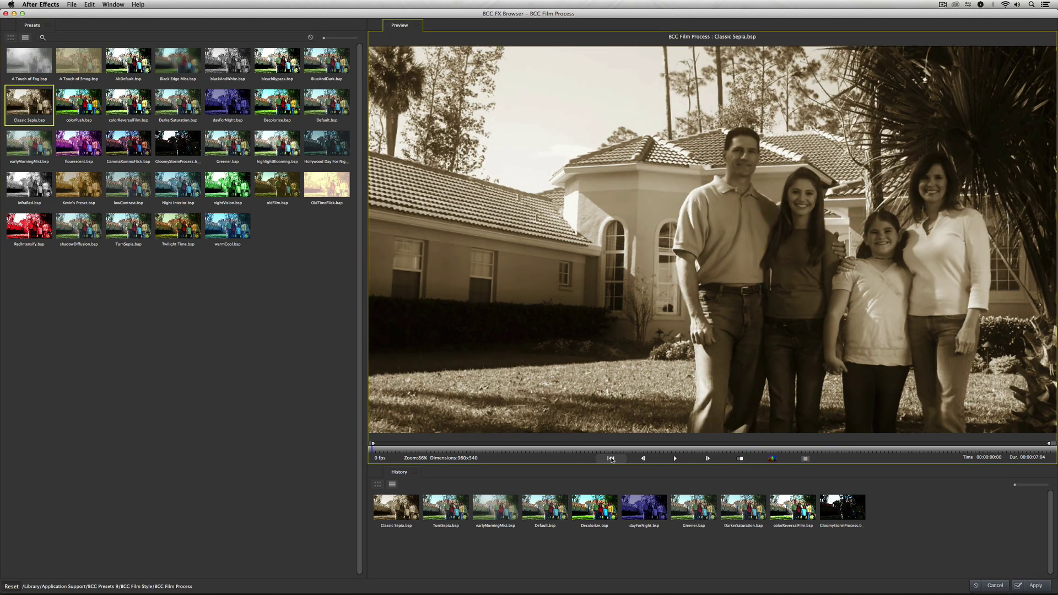
key(space)
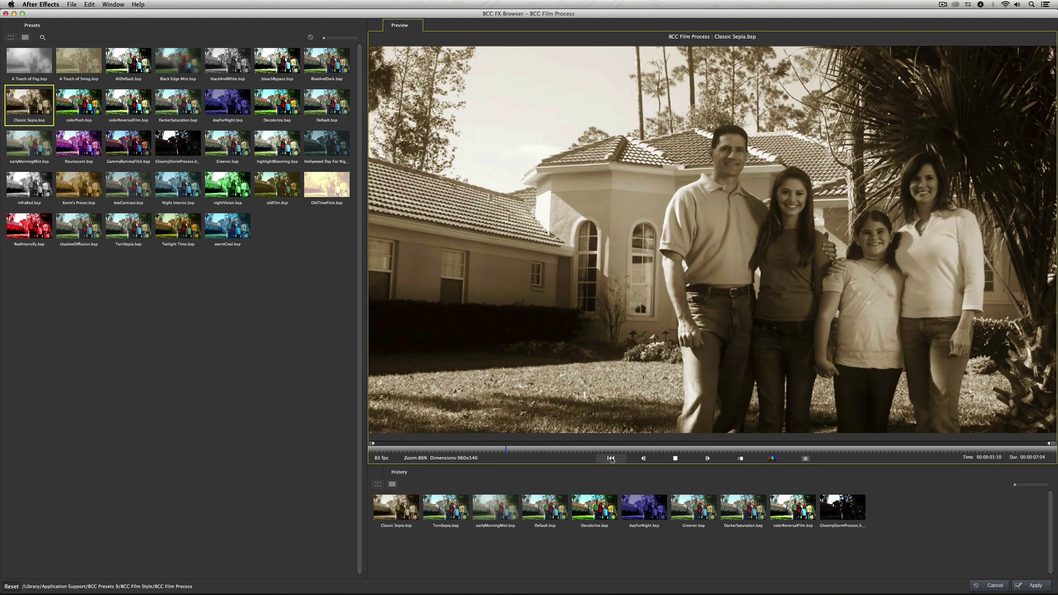
- Stop the Classic Sepia preview and step it backward one frame at a time to 00:00:02:00
key(space)
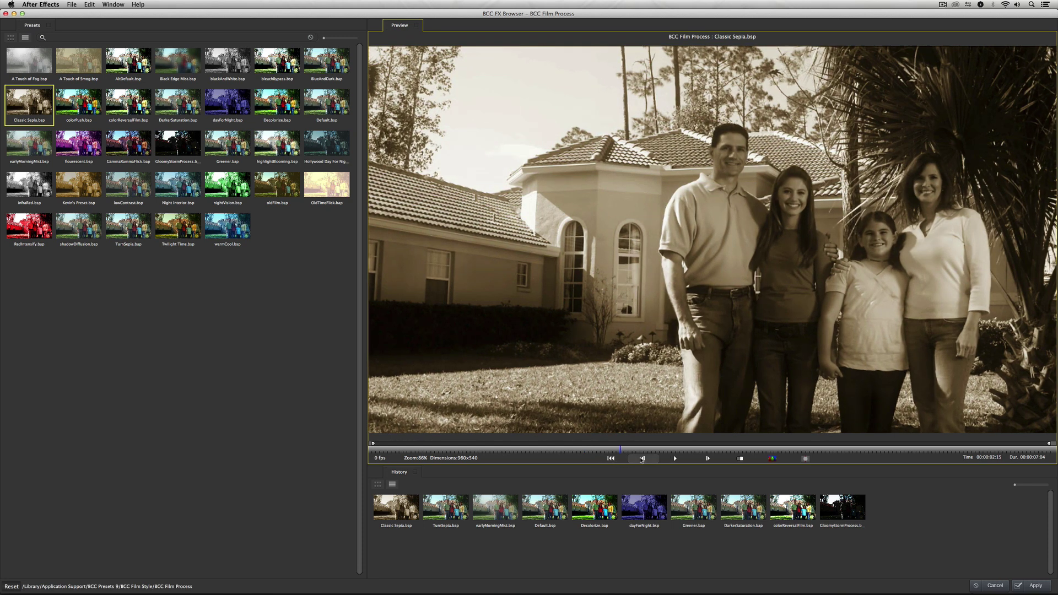
click(642, 459)
click(642, 459)
click(642, 459)
click(642, 459)
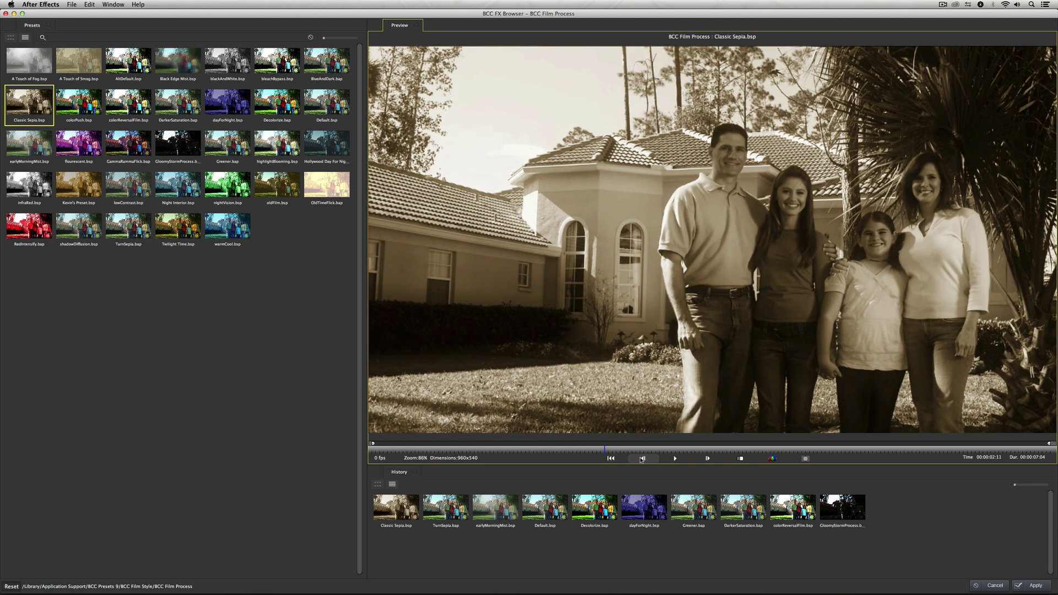
click(642, 459)
click(642, 458)
click(642, 458)
click(642, 459)
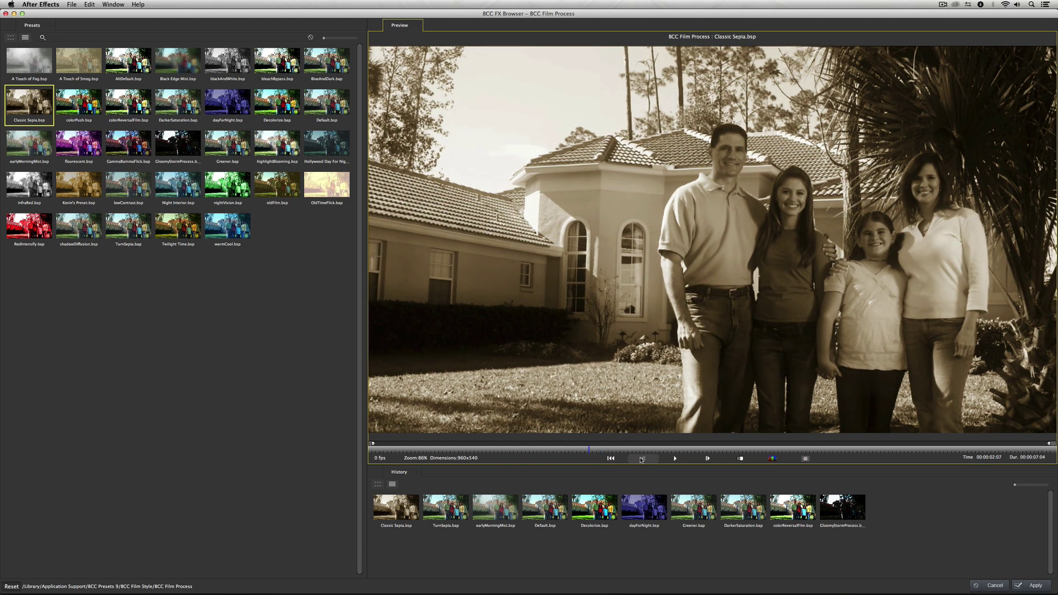
click(641, 459)
click(641, 459)
click(642, 459)
click(642, 459)
click(642, 458)
click(641, 459)
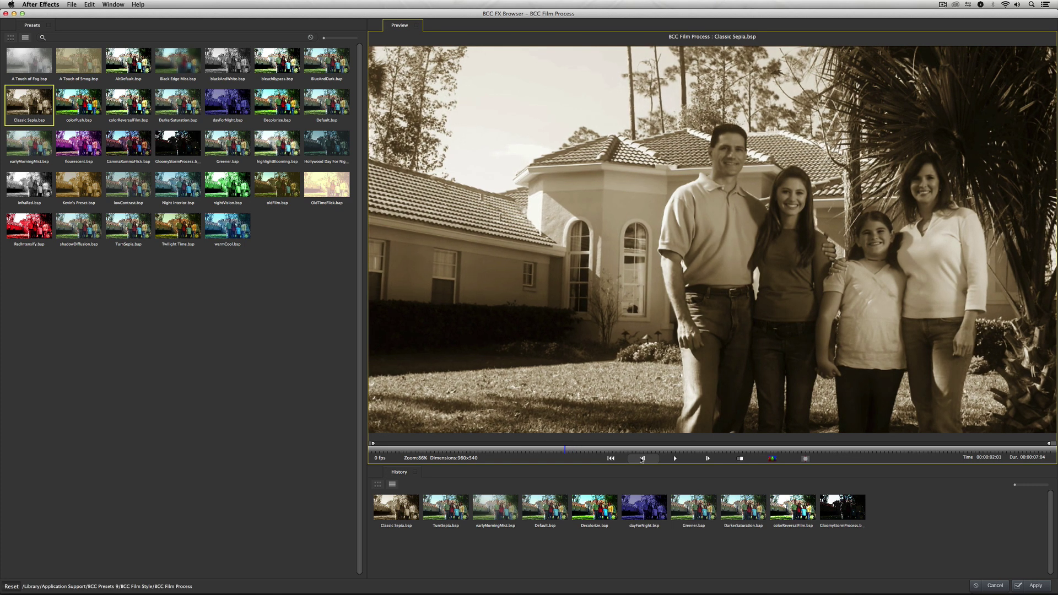
click(642, 460)
- Step the preview backward and forward by single frames from the keyboard, finishing at 00:00:01:19
key(Left)
key(Left)
key(Left)
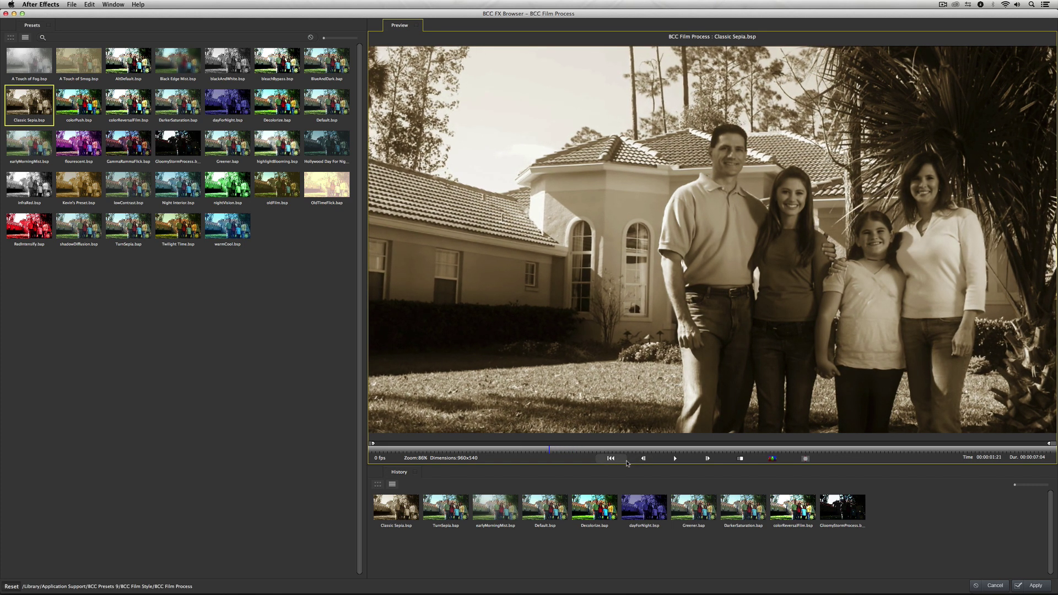
key(Right)
key(Right)
key(Right)
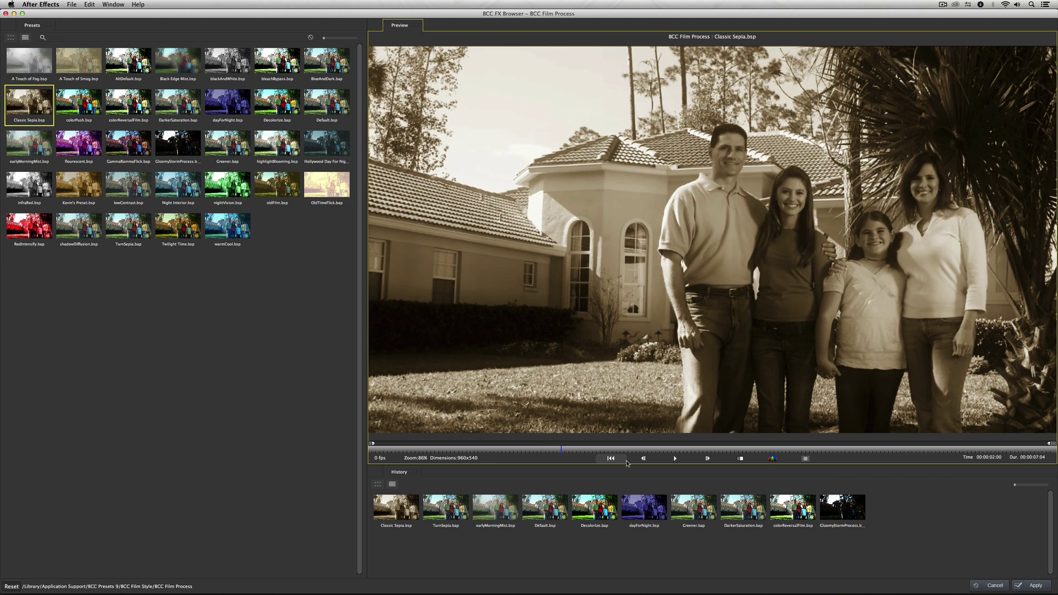
key(Left)
key(Left)
key(Left)
key(Left)
key(Left)
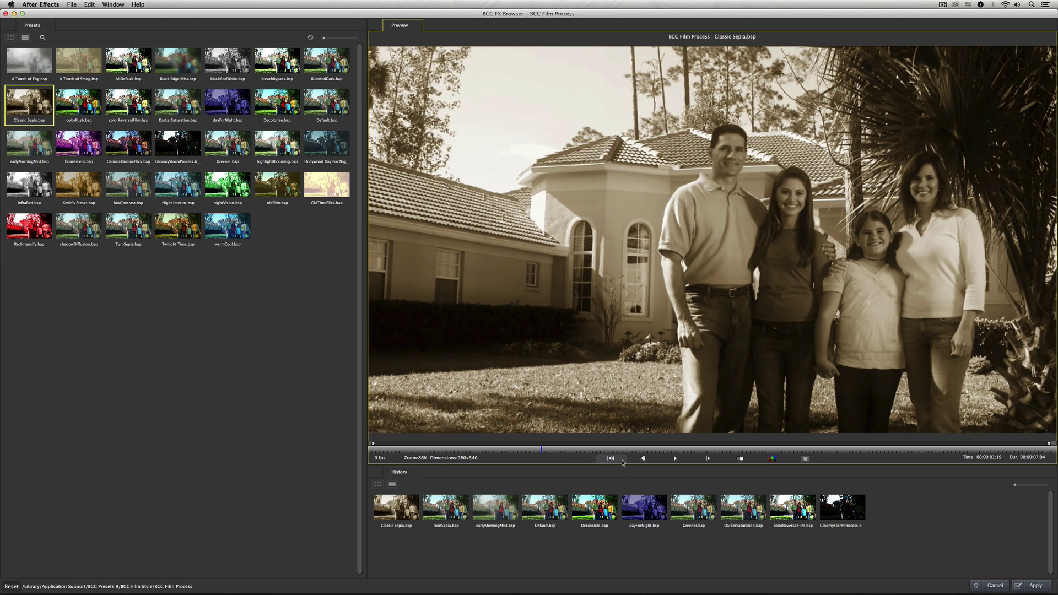
- Browse the presets from the keyboard, moving from Classic Sepia through neighbouring presets to GammaRammaFlick
click(34, 96)
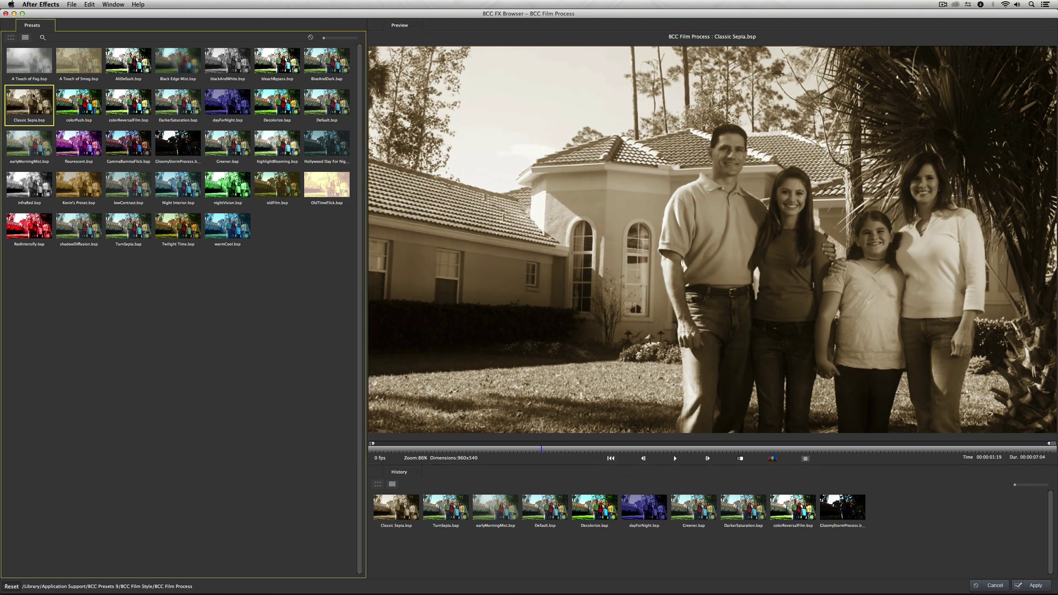
key(Right)
key(Right)
key(Right)
key(Right)
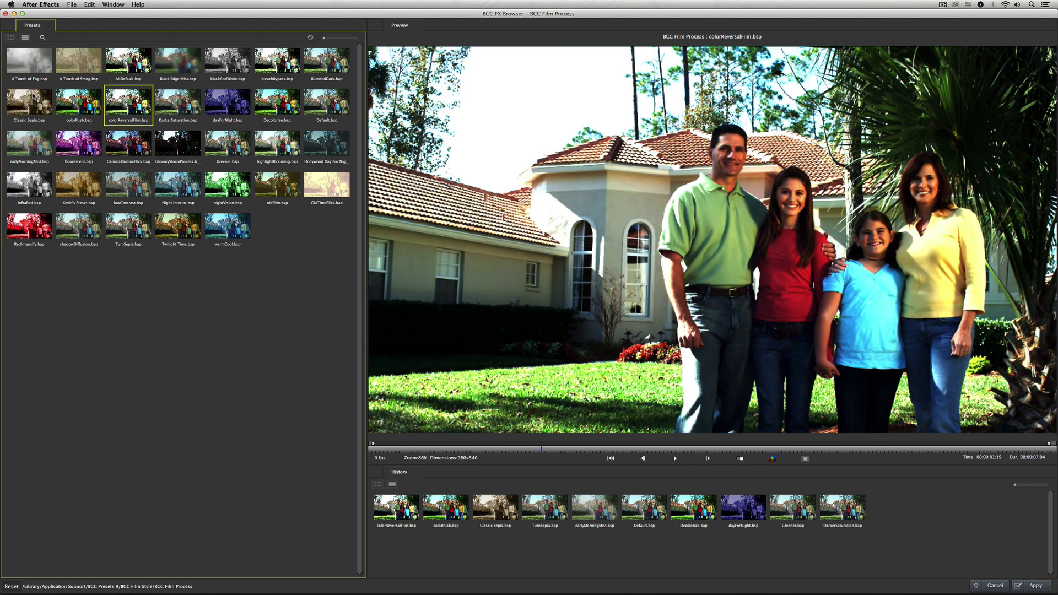
key(Down)
key(Left)
key(Left)
key(Left)
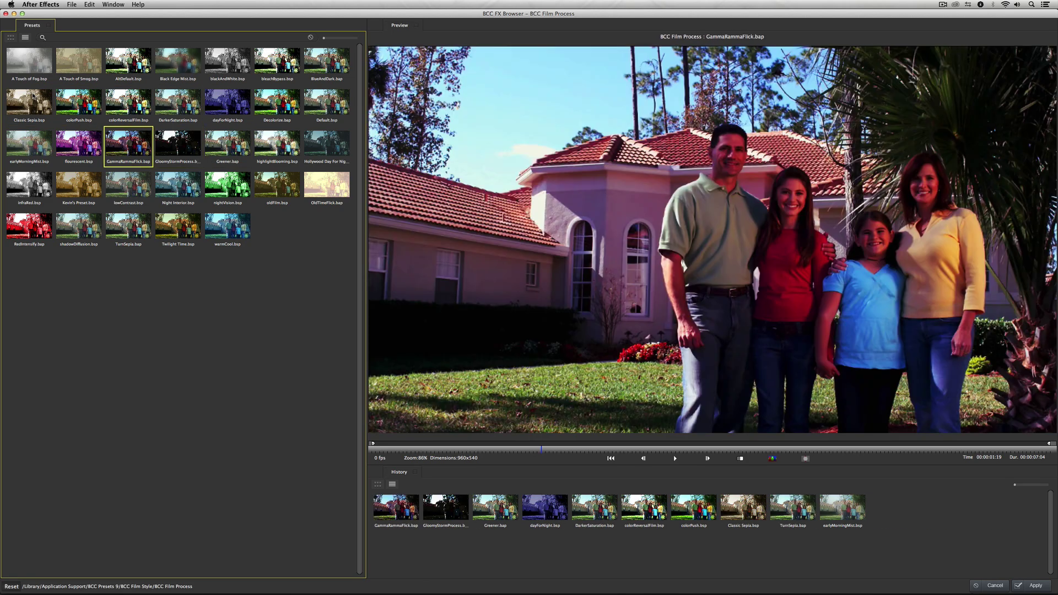
key(Up)
key(Right)
key(Down)
key(Left)
key(Right)
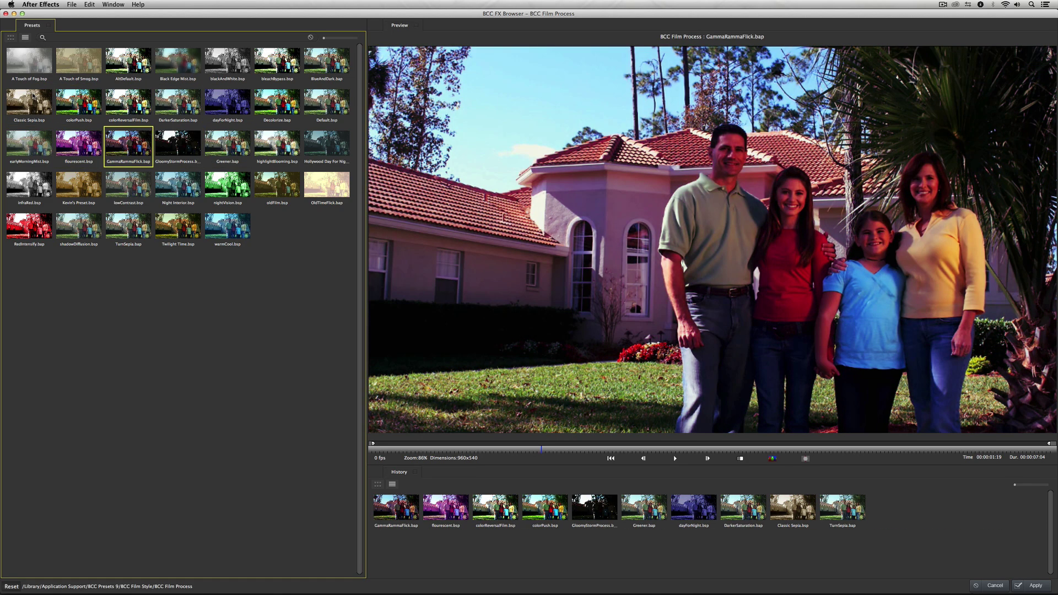
- Continue through the neighbouring presets from the keyboard and return to Classic Sepia
key(Down)
key(Right)
key(Up)
key(Left)
key(Left)
key(Left)
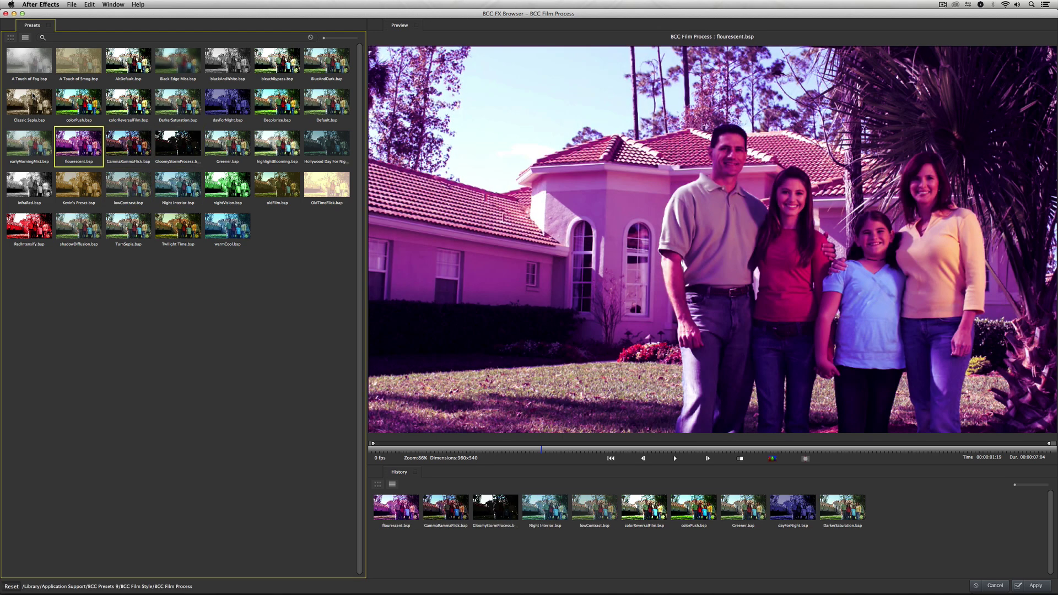
key(Up)
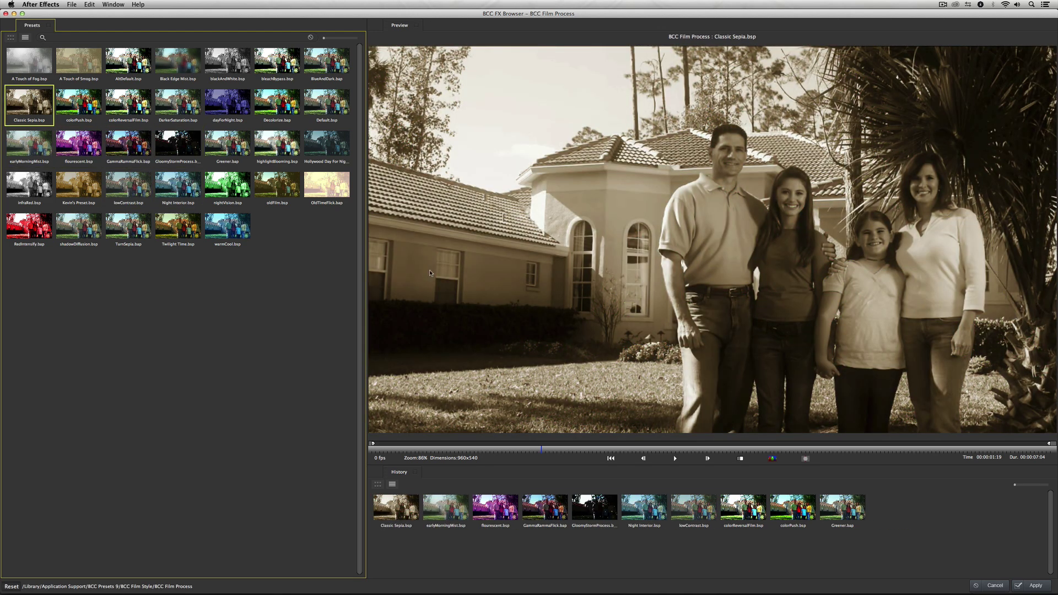
- Play the Classic Sepia preview, stop it, and step forward frame by frame to 00:00:05:20
click(676, 460)
click(676, 460)
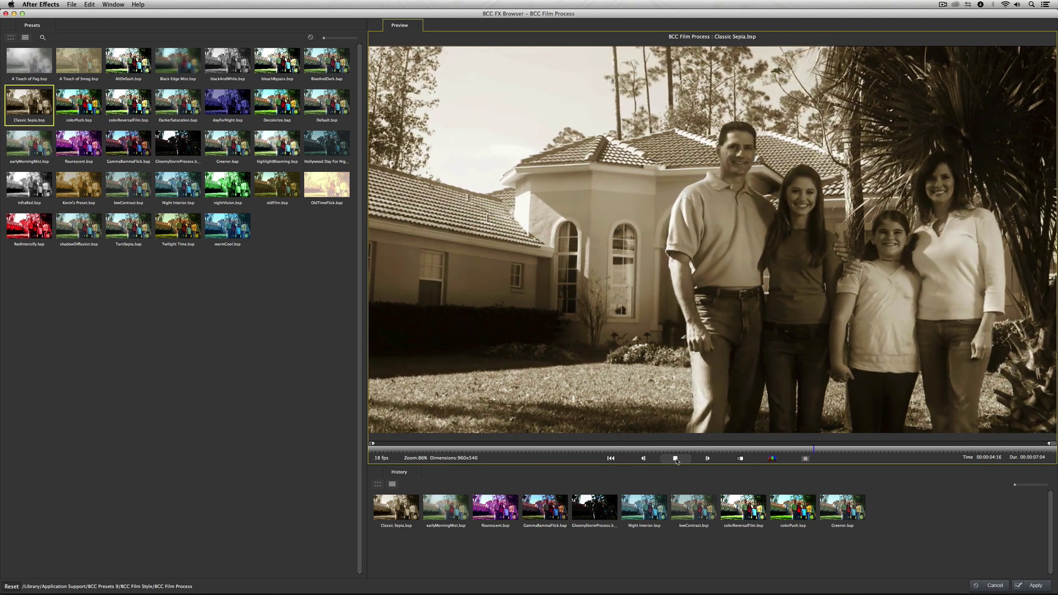
click(677, 459)
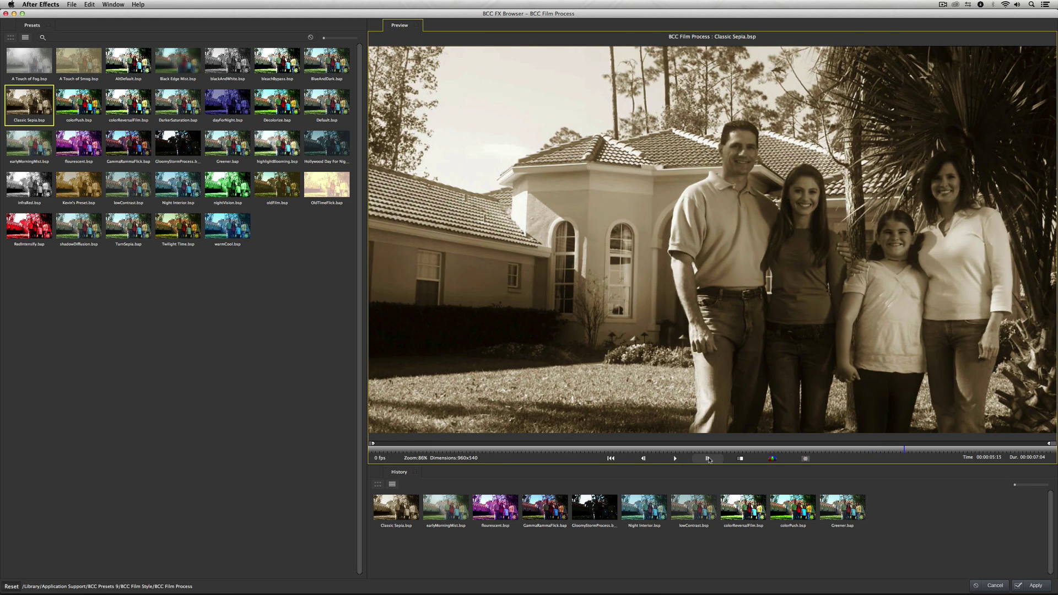
click(709, 459)
click(709, 459)
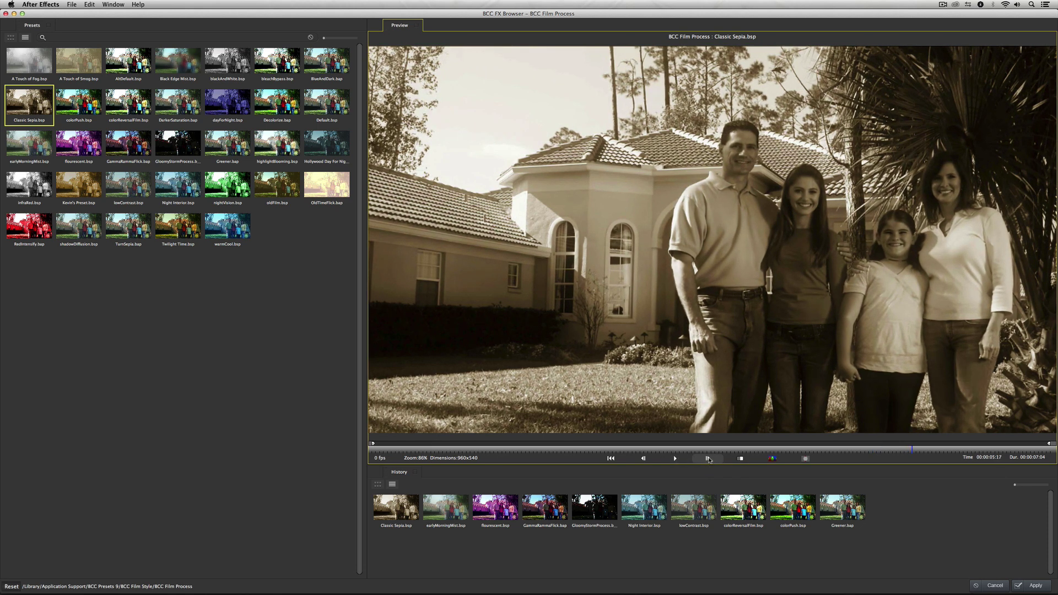
click(709, 459)
click(709, 459)
click(709, 459)
- Examine the preview resolution and background compositing options without changing either setting
click(741, 458)
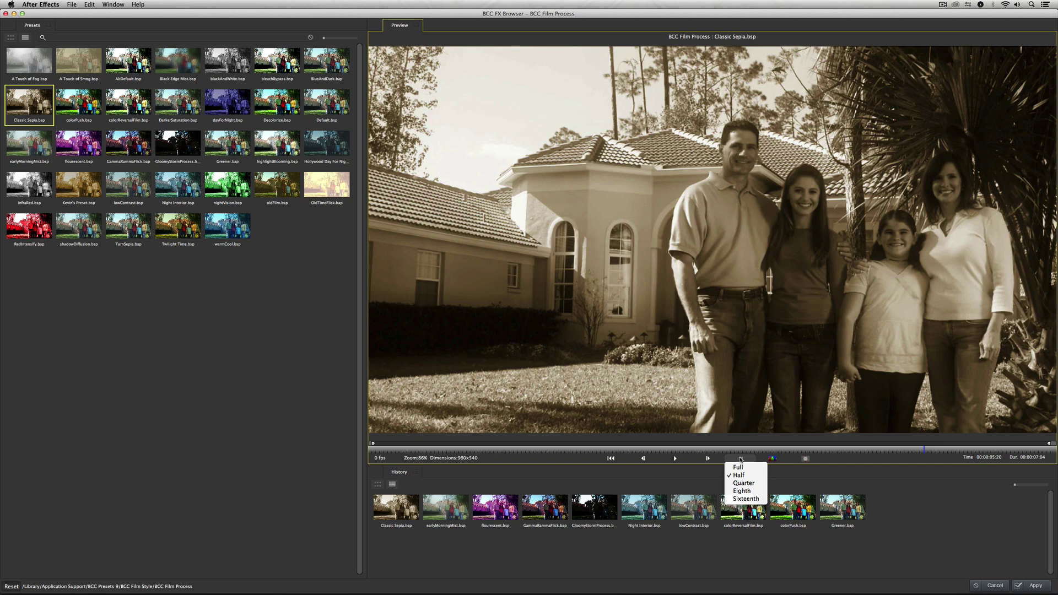
click(741, 459)
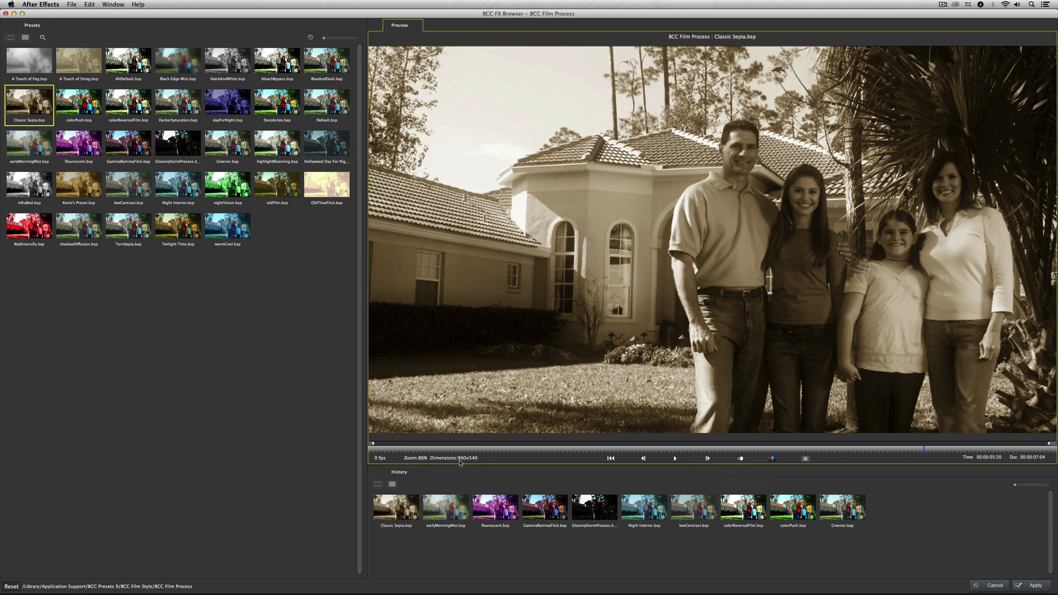
click(776, 460)
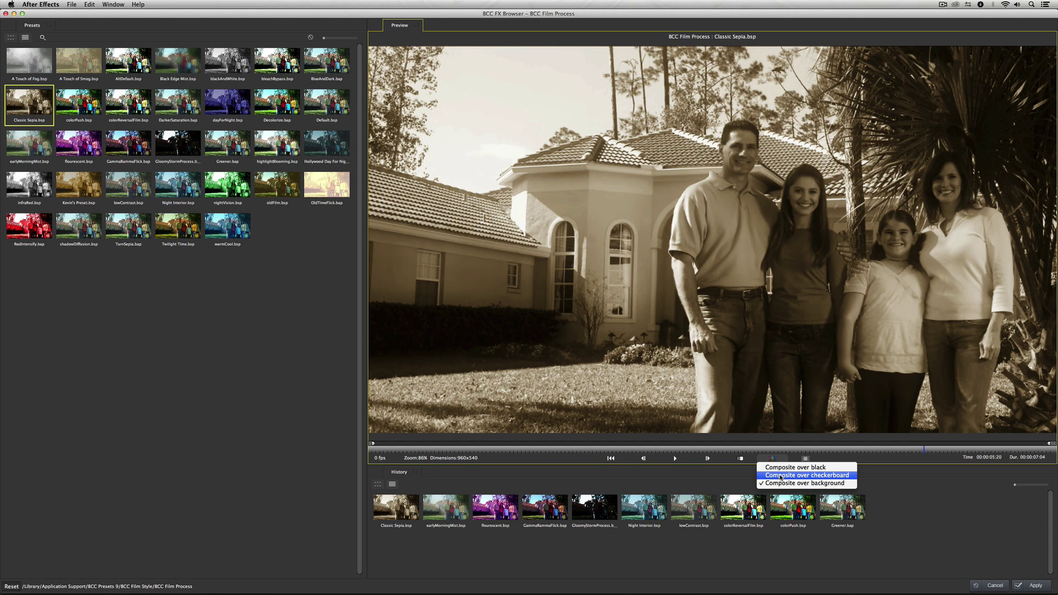
click(881, 462)
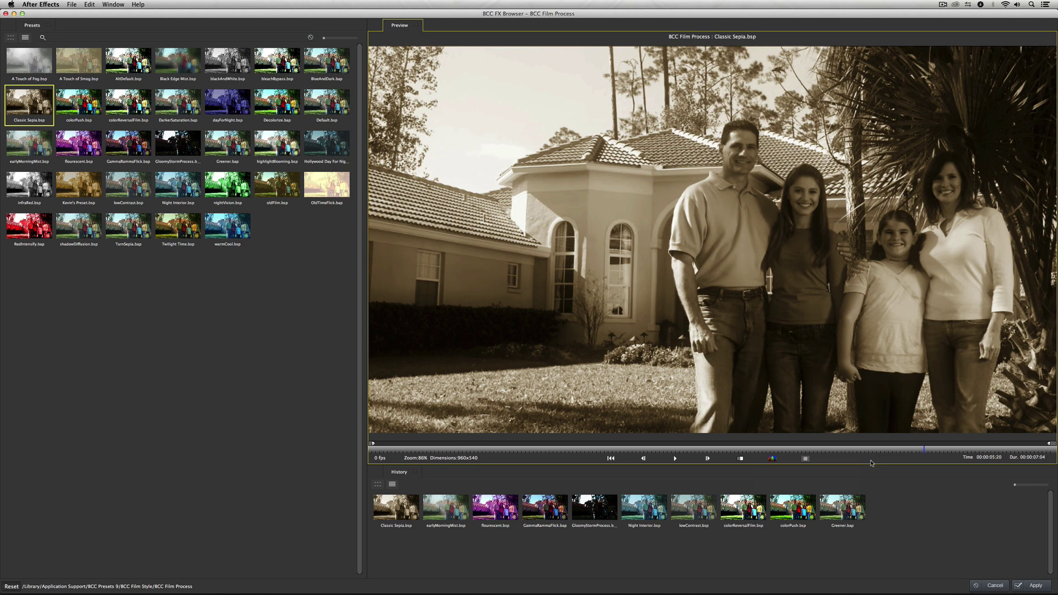
- Compare the original with Classic Sepia side by side, switch to Compare Split, and shift the split line to just before the young girl
click(805, 458)
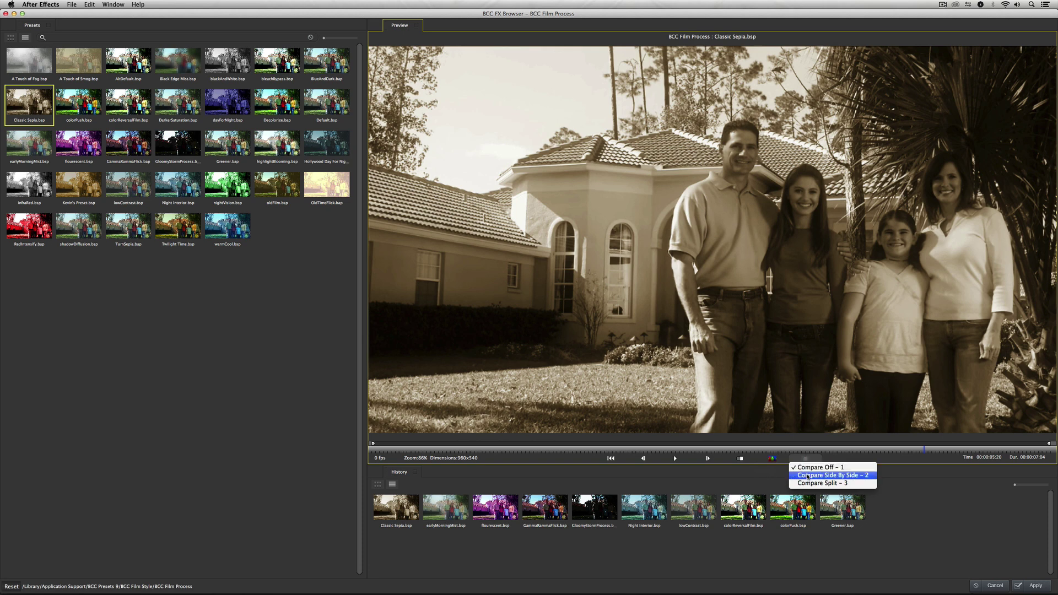
click(808, 476)
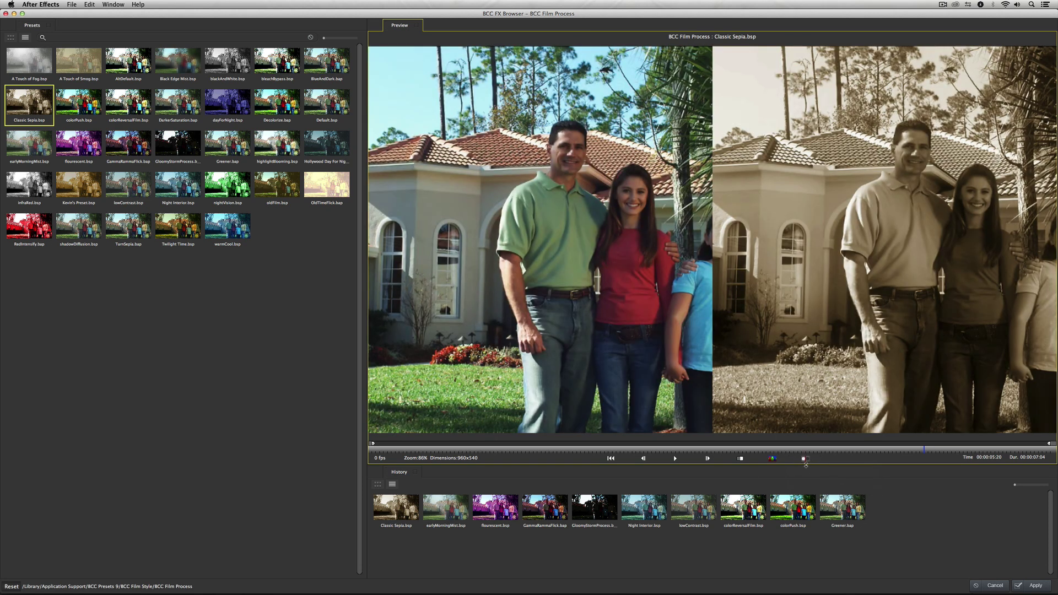
click(806, 458)
click(809, 483)
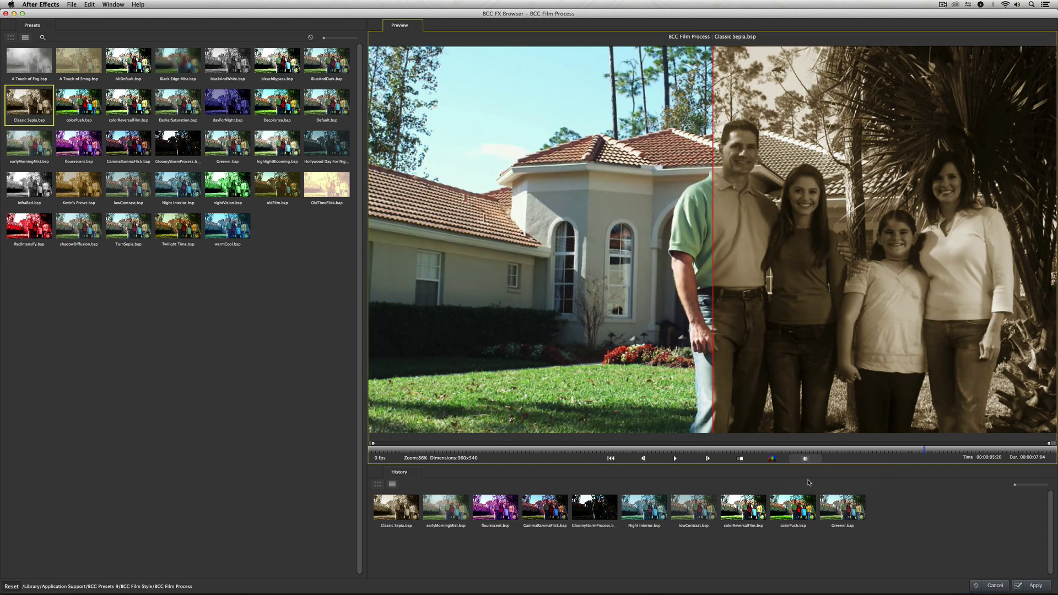
drag(713, 322, 851, 348)
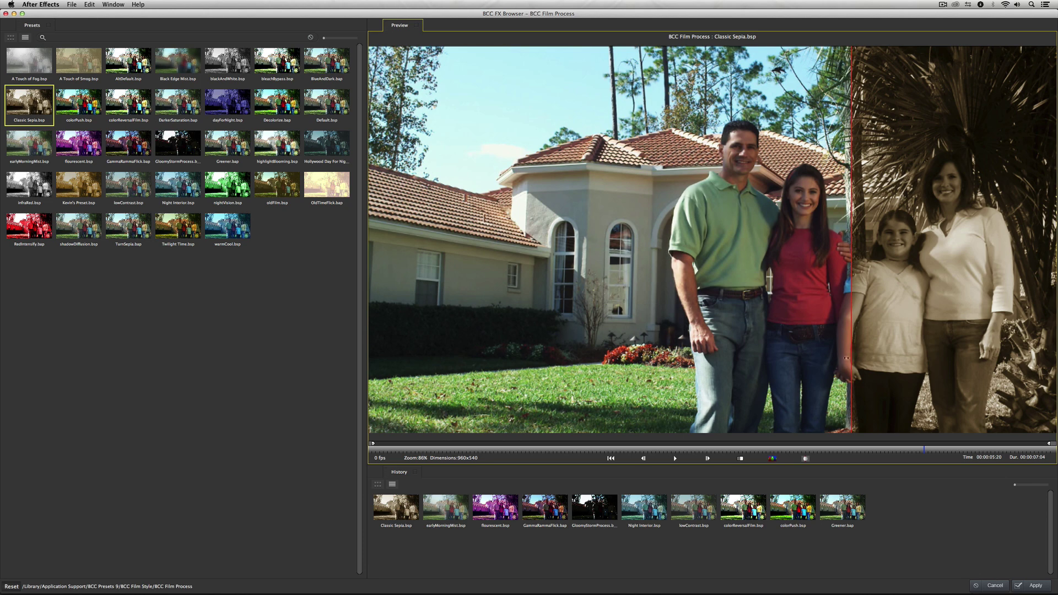
- Play and stop the split comparison, maximize the preview area, and play it at the larger size
key(space)
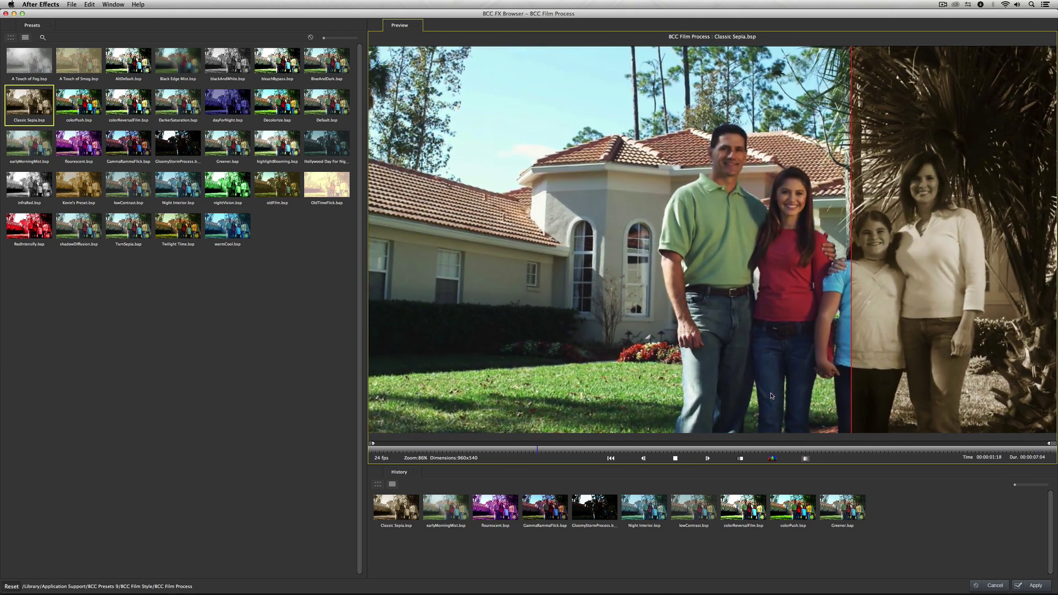
key(space)
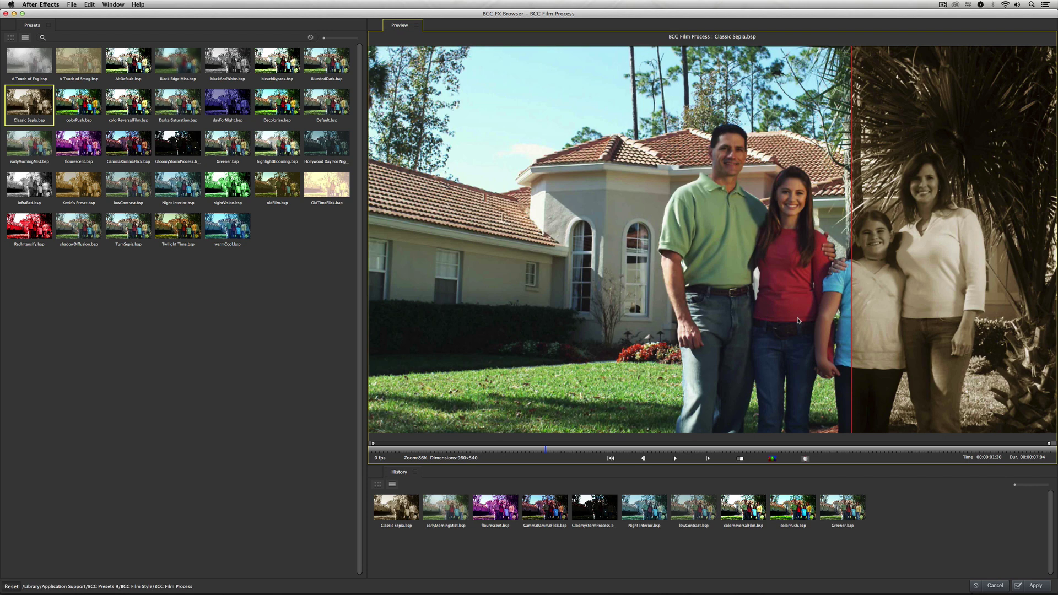
key(grave)
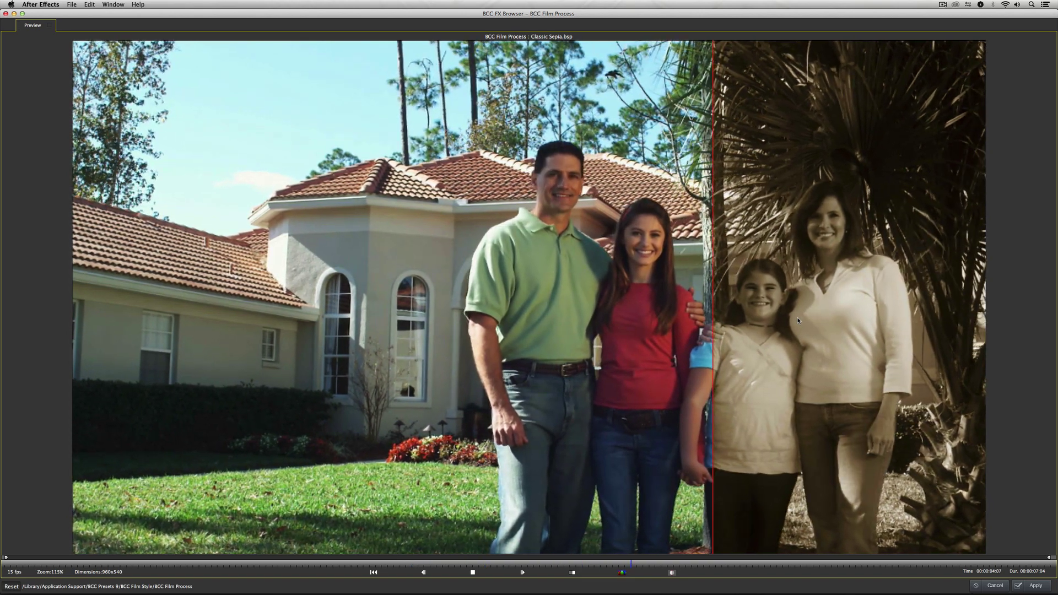
key(space)
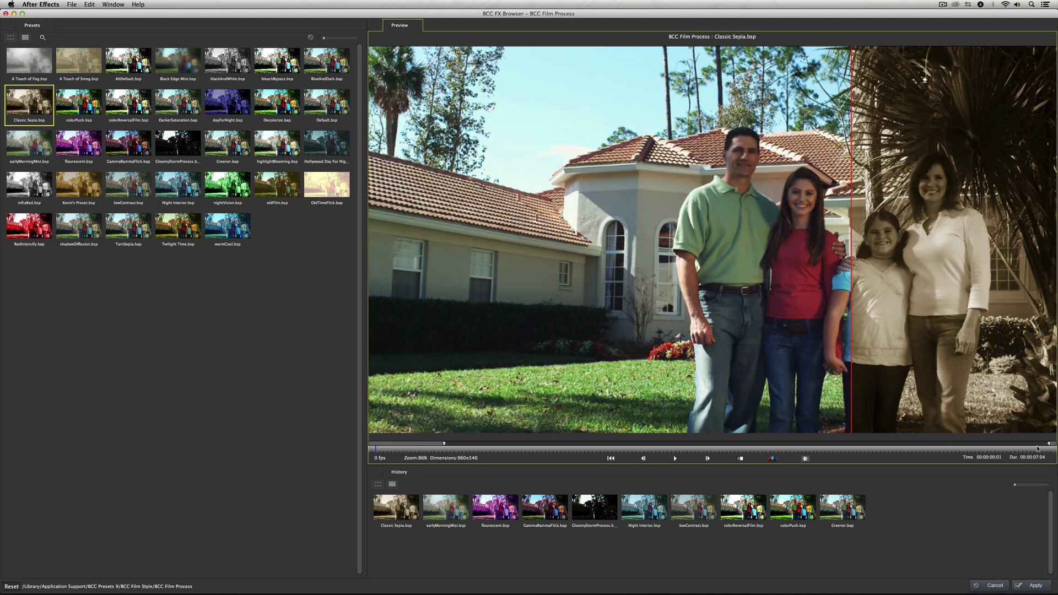
- Limit the preview's playback range to a short section early in the clip, then play and stop it
drag(1050, 447, 601, 445)
key(space)
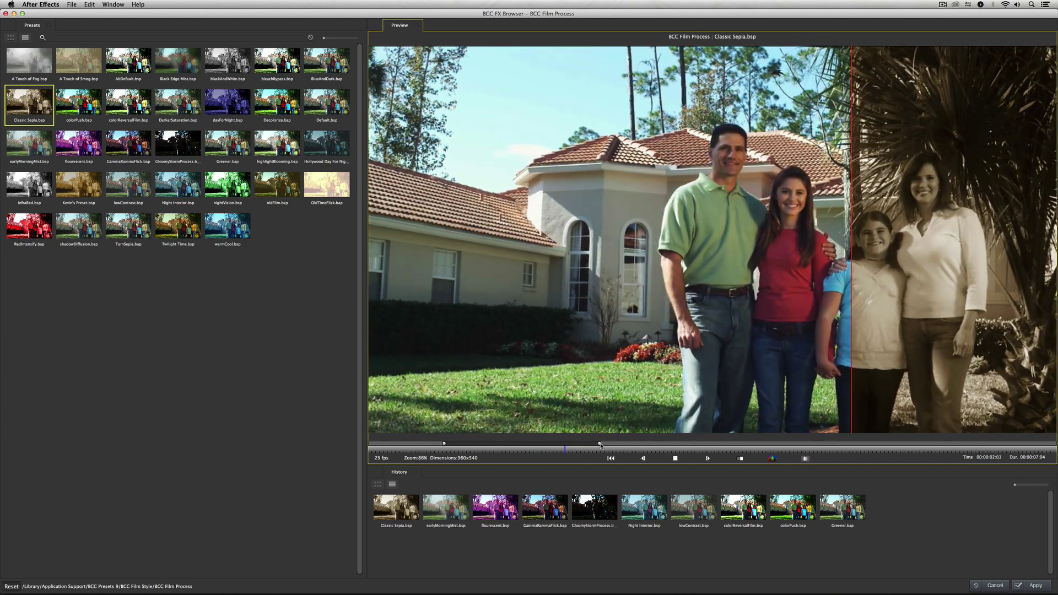
key(space)
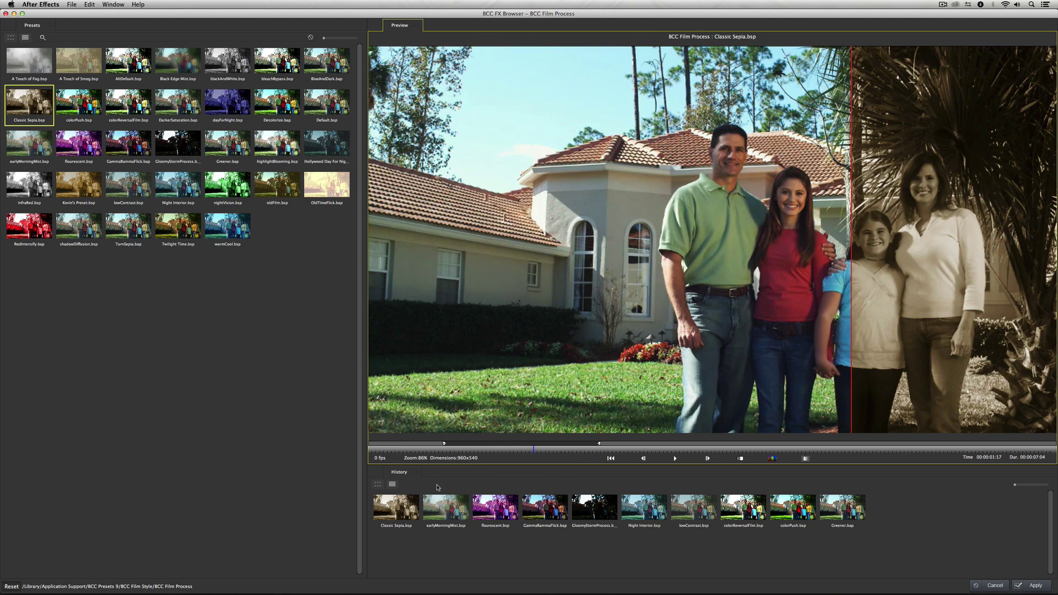
- Show the preset history as a detailed list and return it to small thumbnails
click(391, 485)
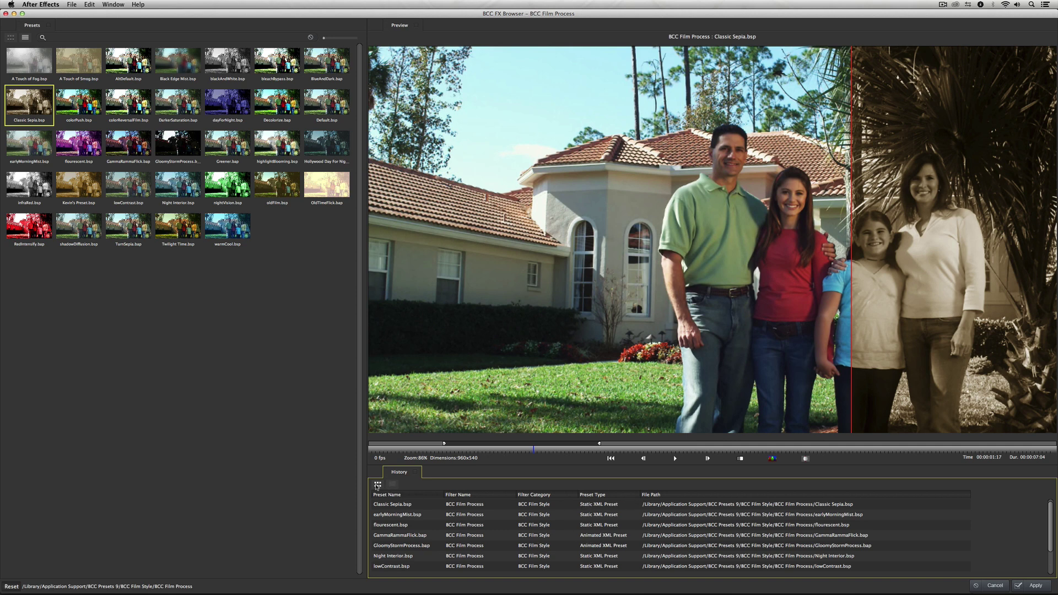
click(378, 485)
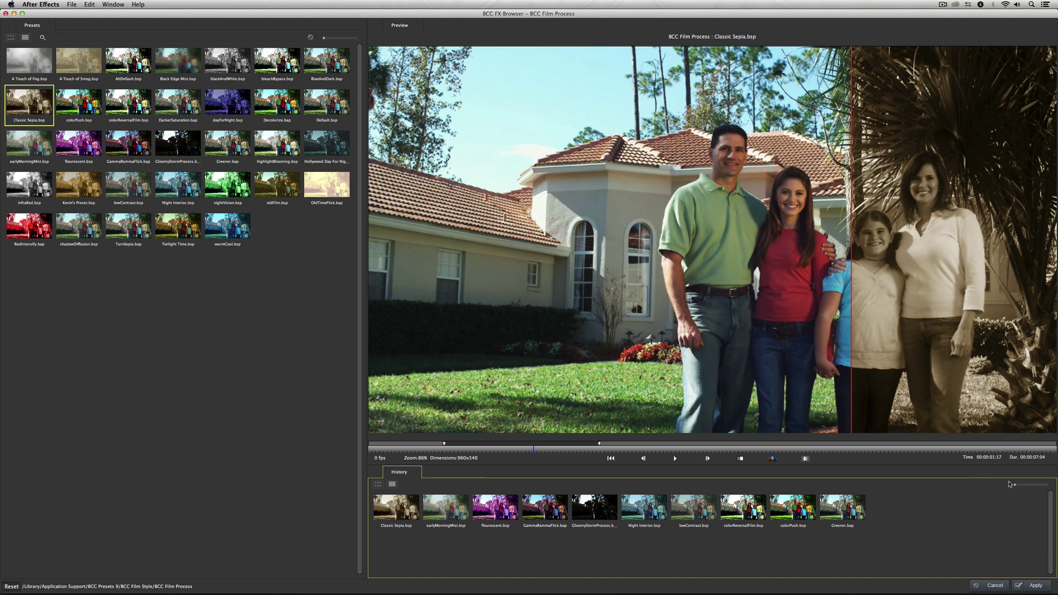
mouse_move(1015, 485)
mouse_down()
mouse_move(1030, 487)
mouse_move(1016, 486)
mouse_up()
- Turn off the split comparison and apply the earlyMorningMist preset from the history to the clip
click(804, 460)
click(805, 469)
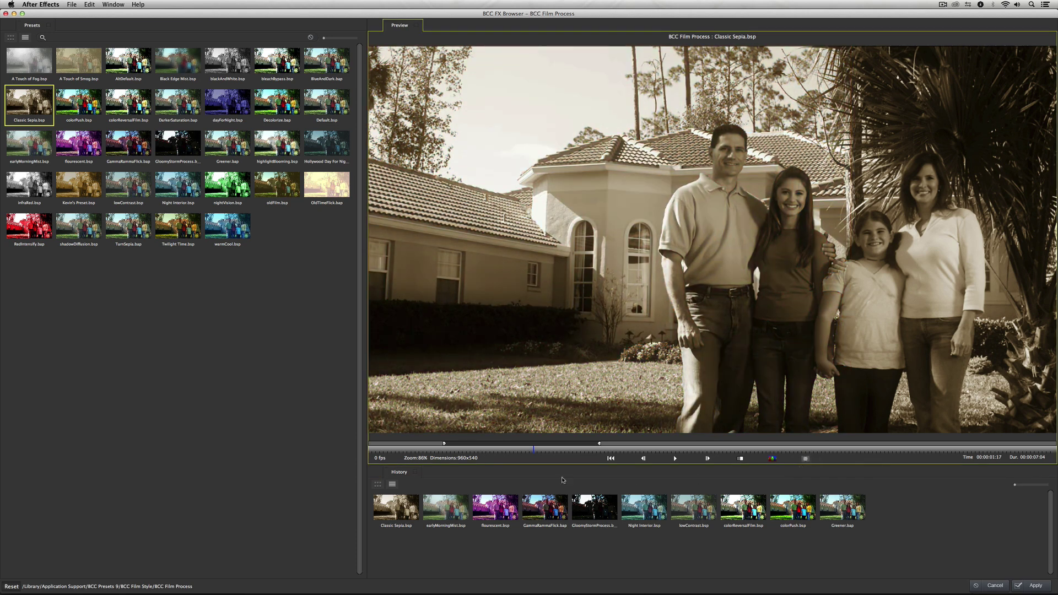
click(439, 512)
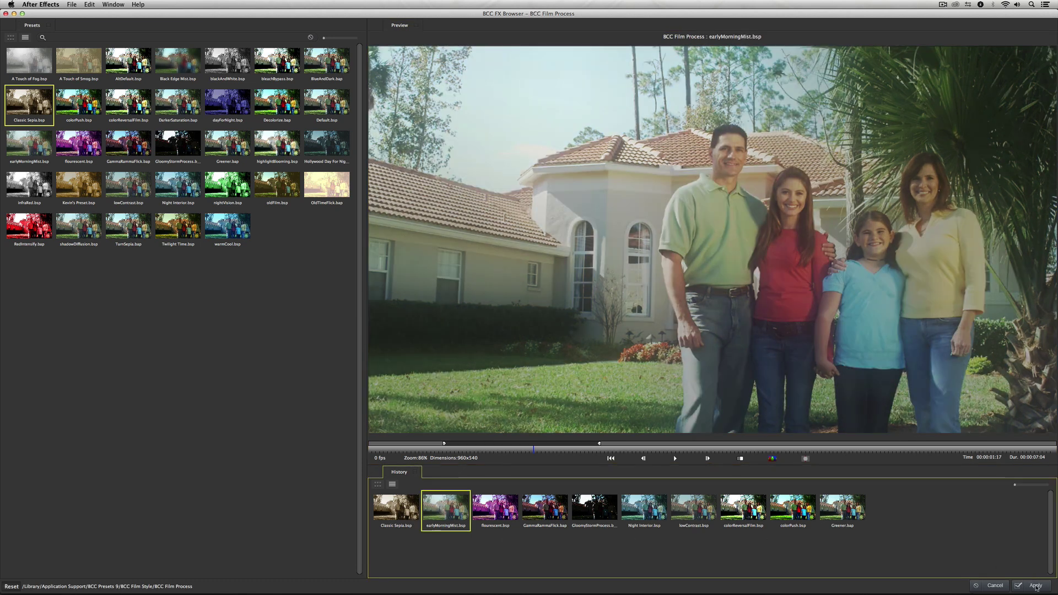
click(1036, 586)
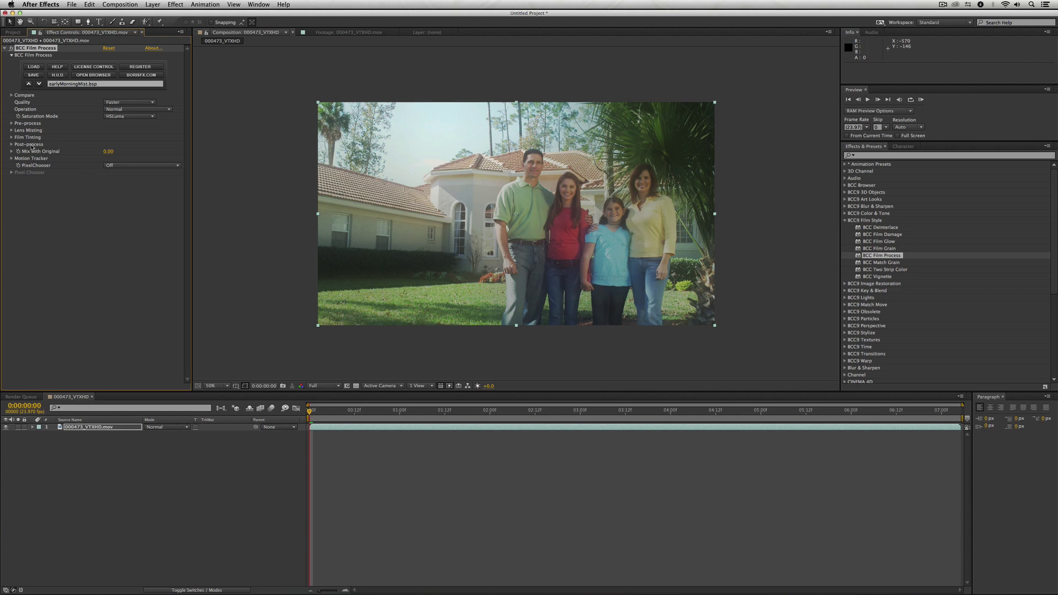
- In Post-process, set Warm/Cool Balance to 38, Warm/Cool Hue -25, Post Saturation 20, Post Brightness 19, Post Contrast -20 and Output Gamma 1.13
click(11, 145)
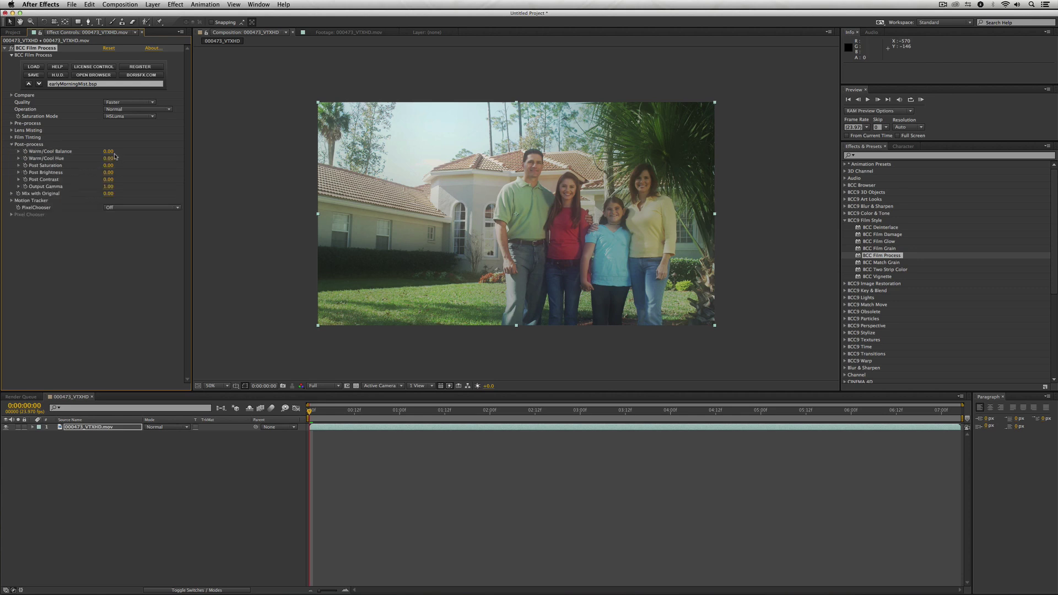
drag(109, 151, 104, 186)
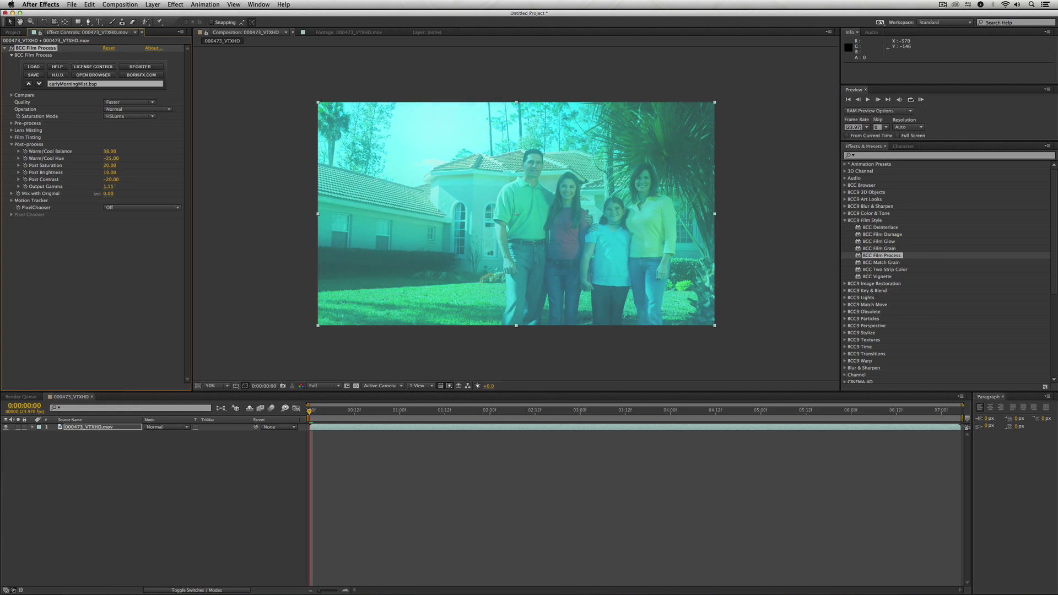
- Set the Overall Tint in the Film Tinting settings to 82
click(13, 139)
click(12, 138)
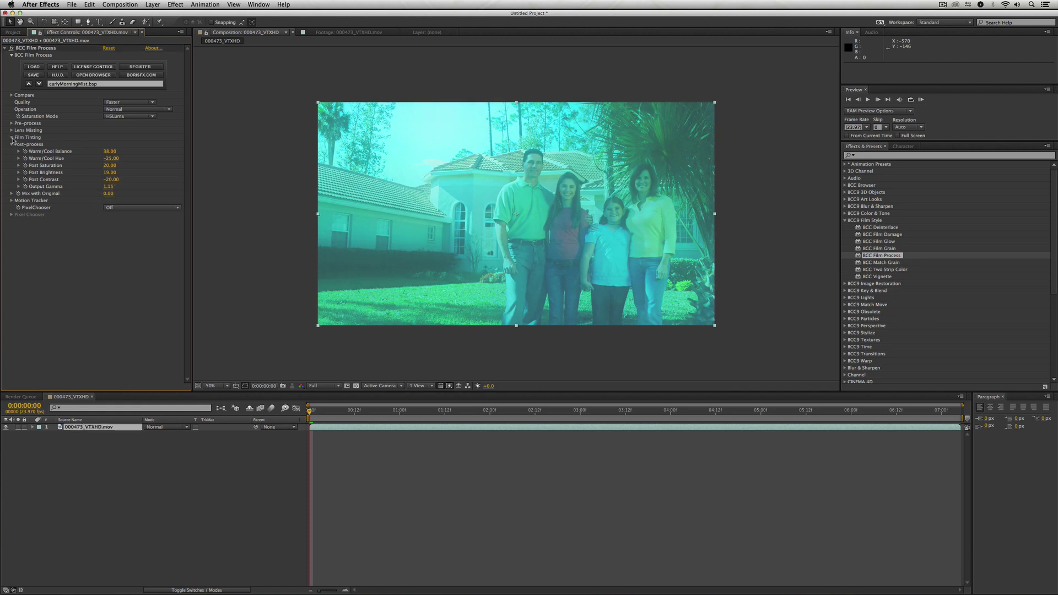
click(113, 144)
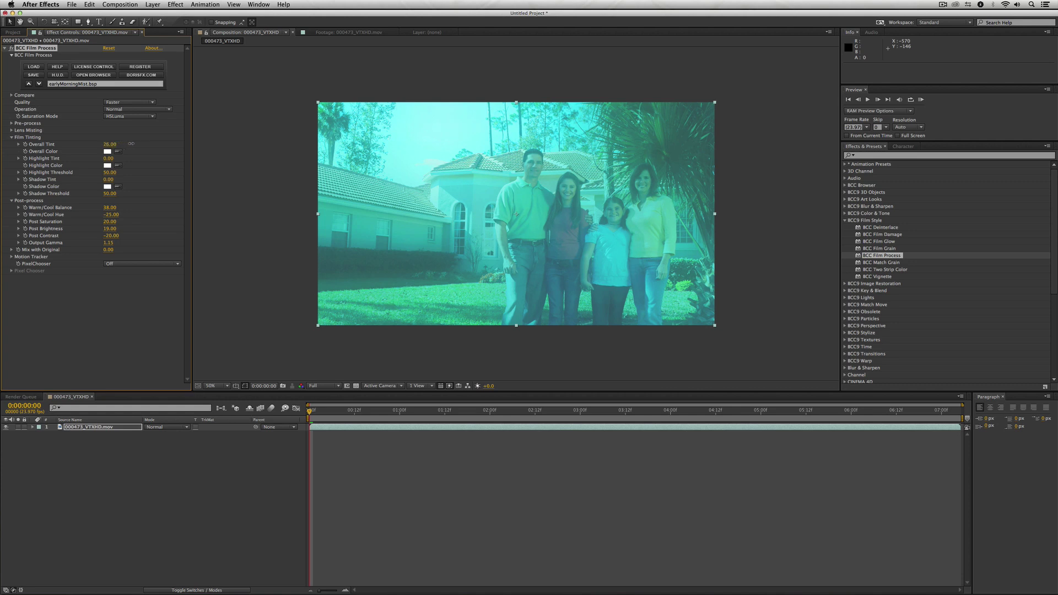
drag(161, 147, 152, 145)
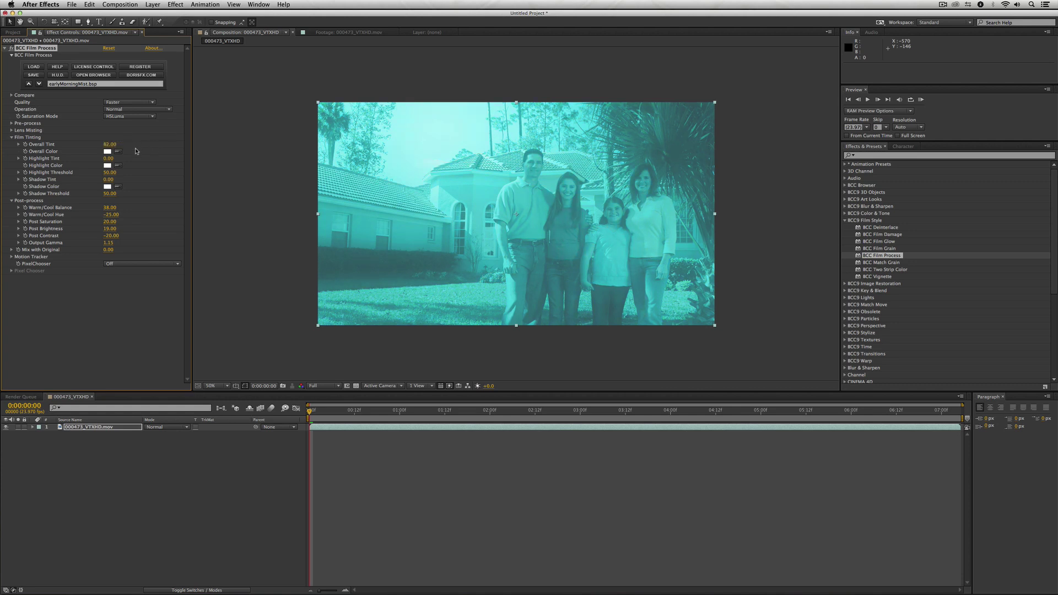
- Save the effect settings as a preset named with the creator's first name plus "Crazy Blue Look", and load the Classic Sepia preset
click(34, 76)
text(Kevi)
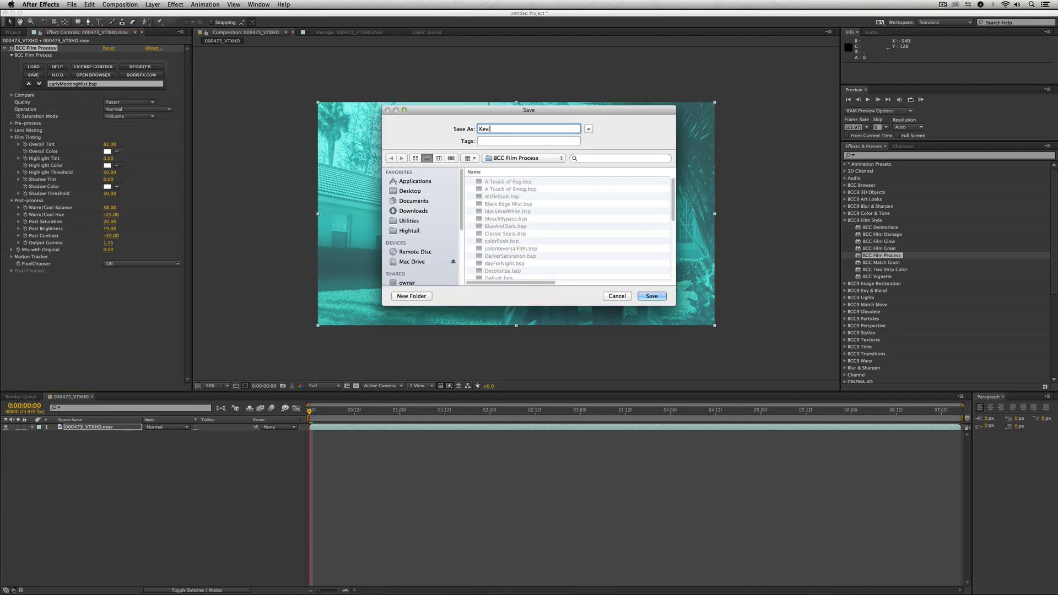
text(n's Crazy Blue Look)
key(Return)
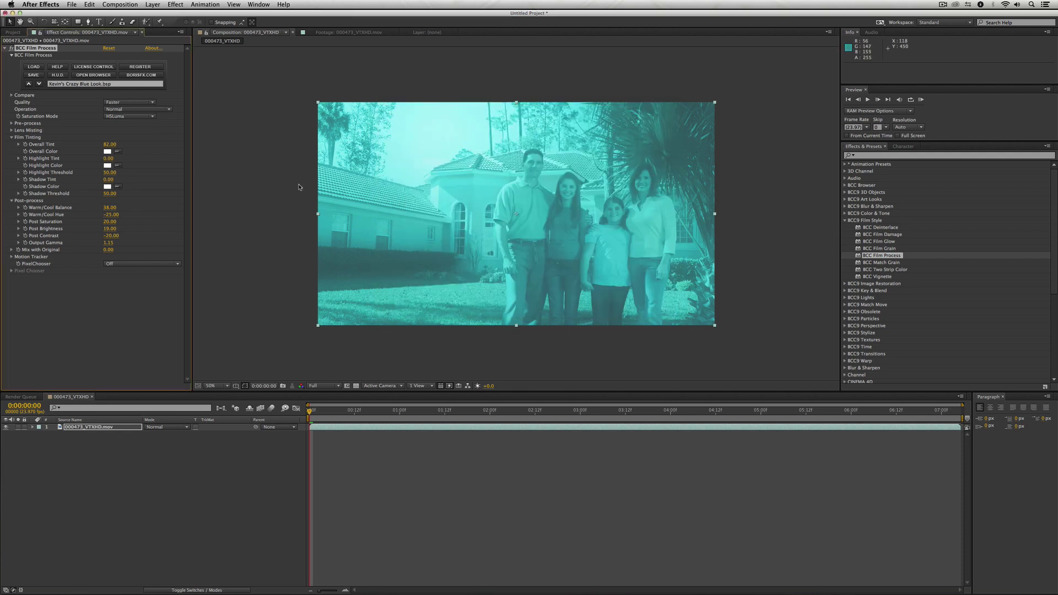
click(107, 83)
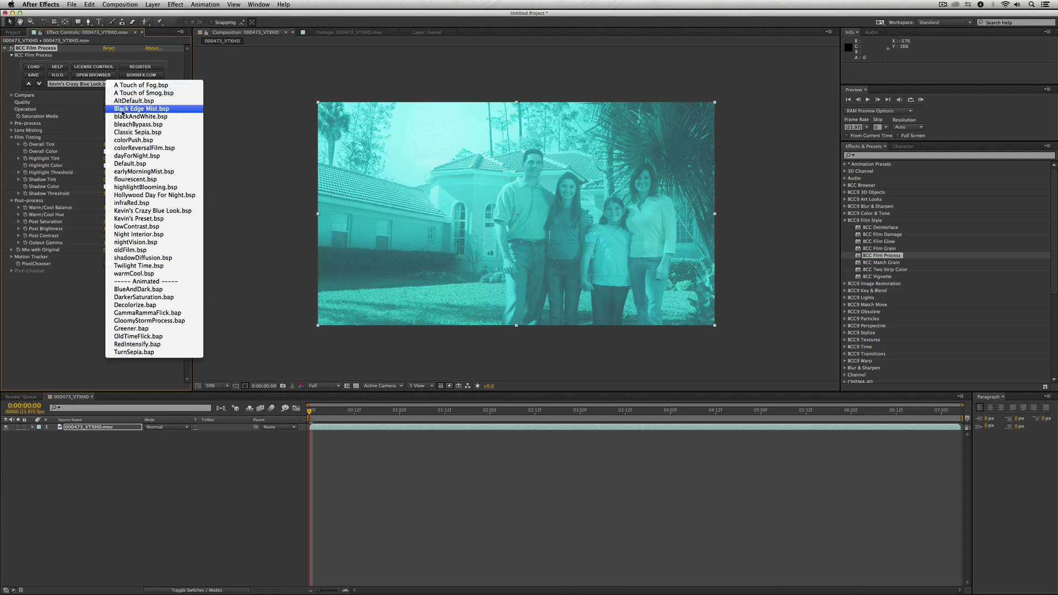
click(138, 132)
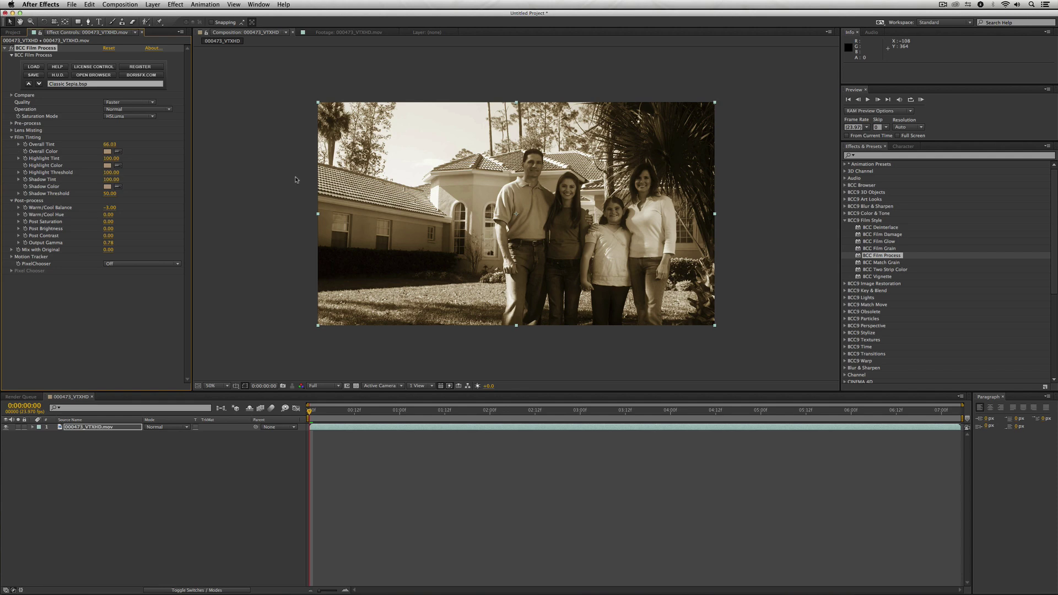
- Open the FX Browser, search for presets by the creator's first name, and preview the sepia-toned match and the Crazy Blue Look
click(113, 75)
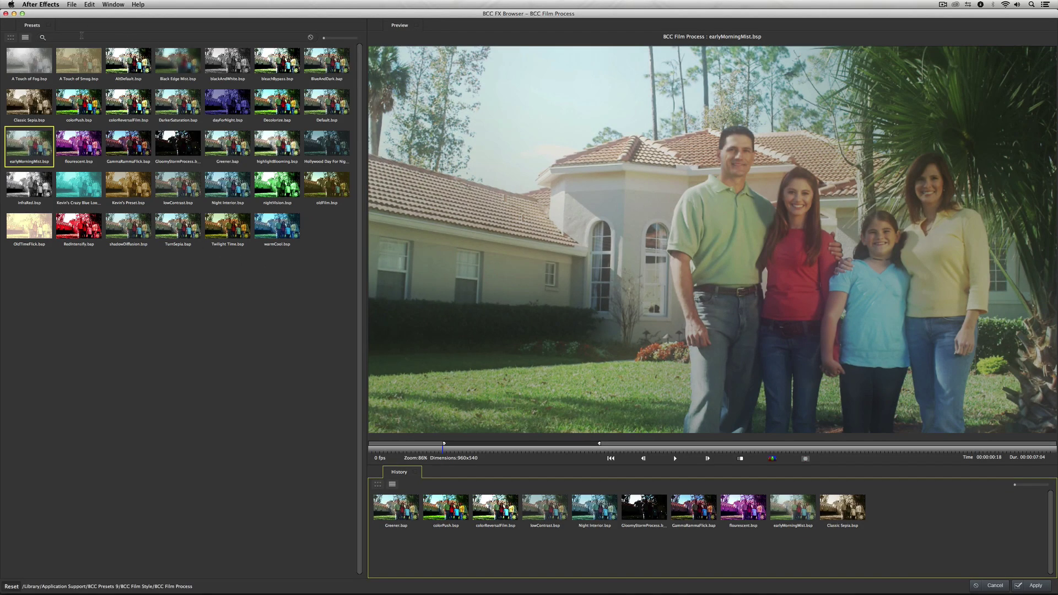
click(82, 36)
text(kevin)
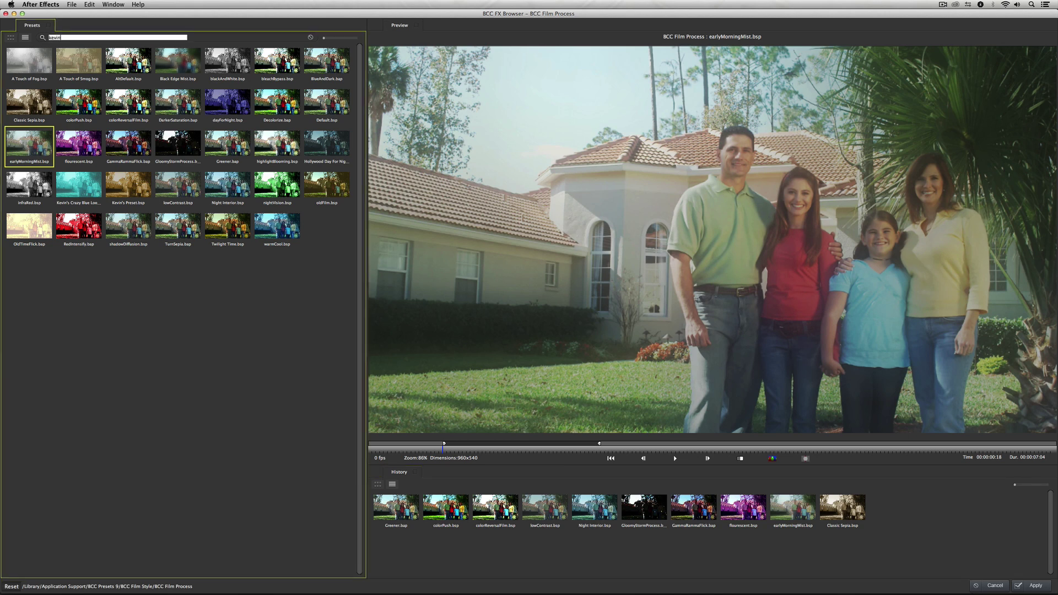
key(Return)
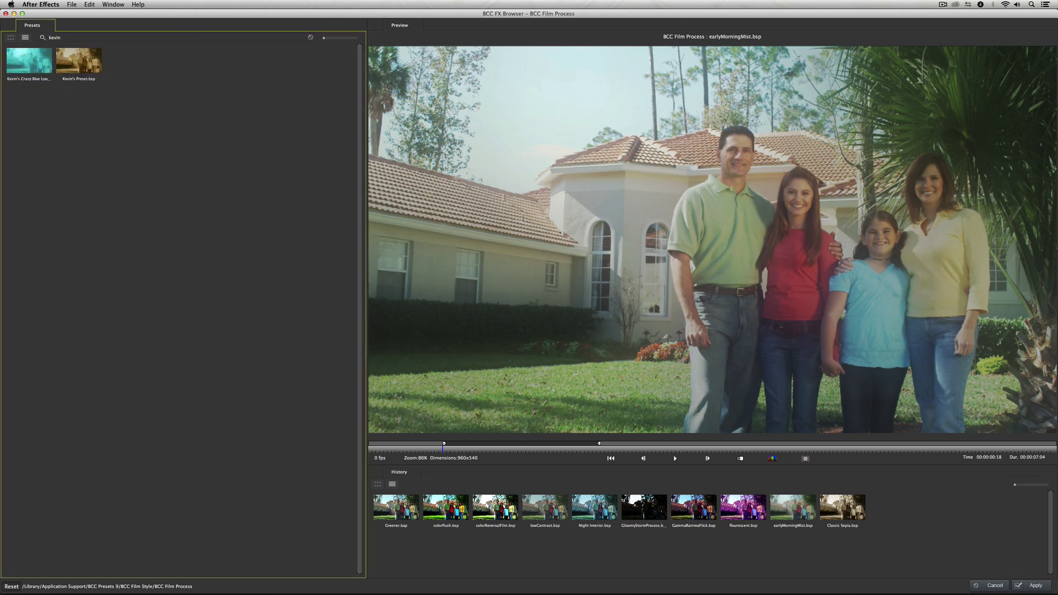
click(77, 64)
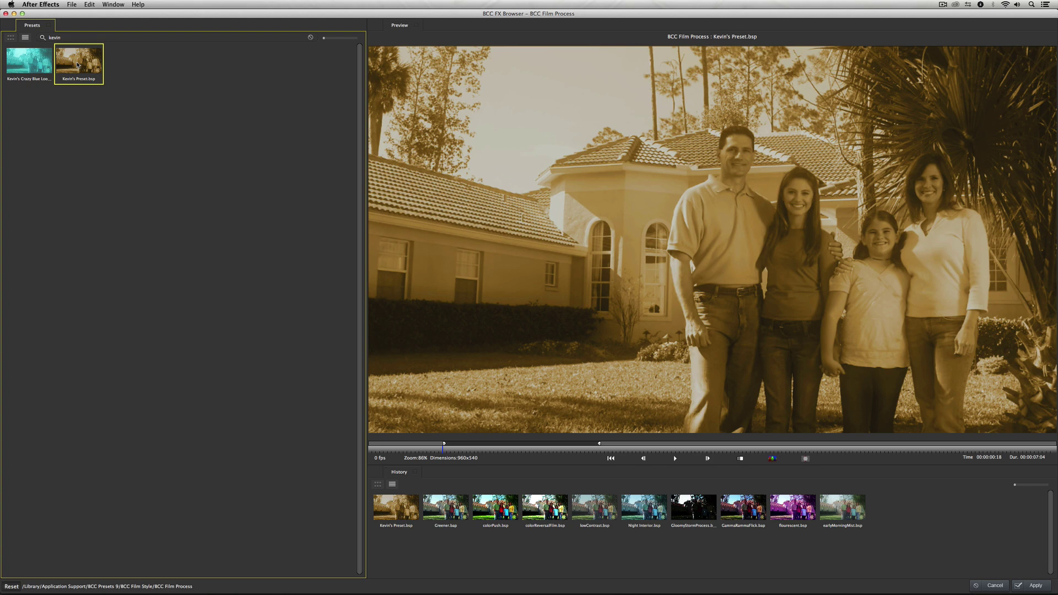
click(29, 62)
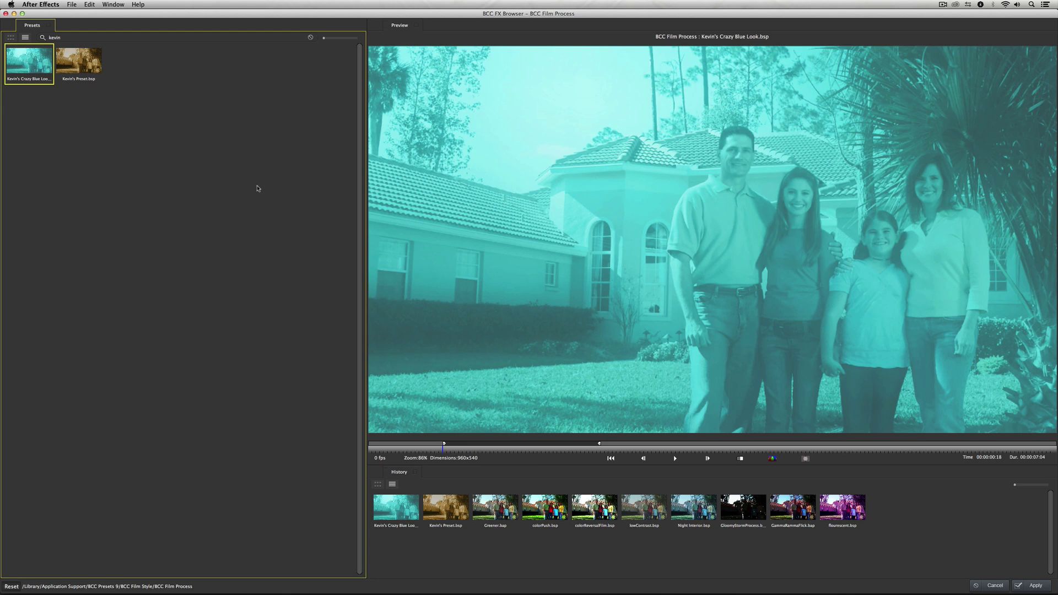
- View the browser's help options and apply the previewed Crazy Blue Look preset to the clip
click(138, 5)
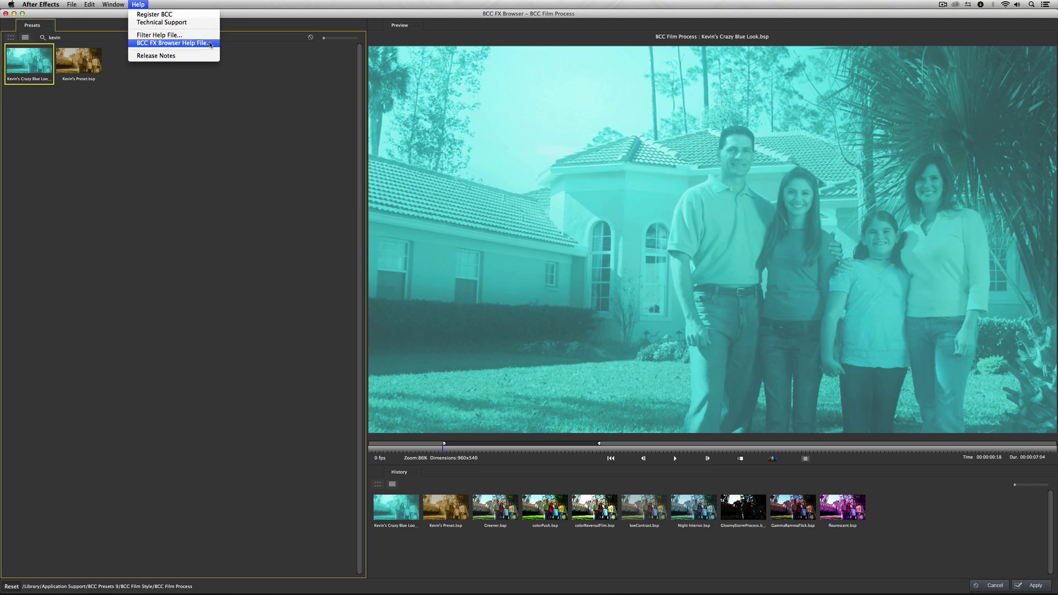
click(193, 133)
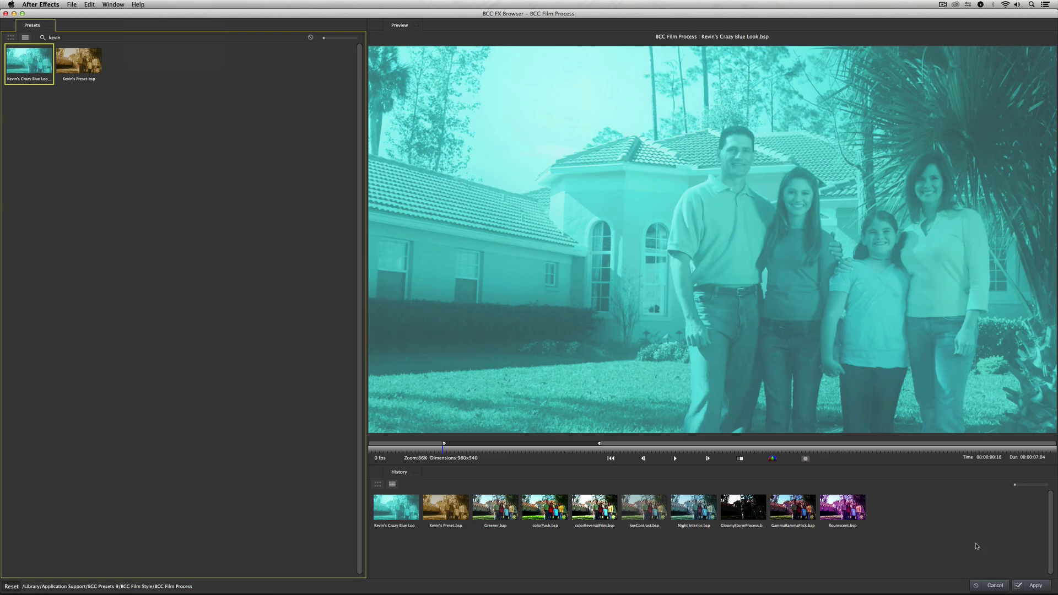
click(1030, 586)
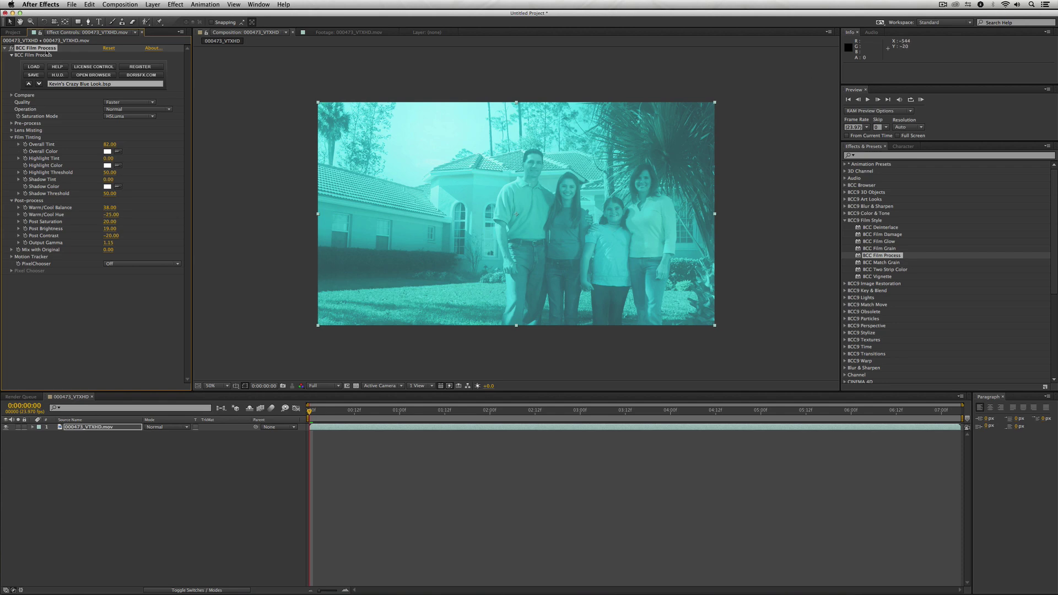
- Delete the BCC Film Process effect from the clip, collapse the BCC9 Film Style category and expand the BCC Browser category
key(Delete)
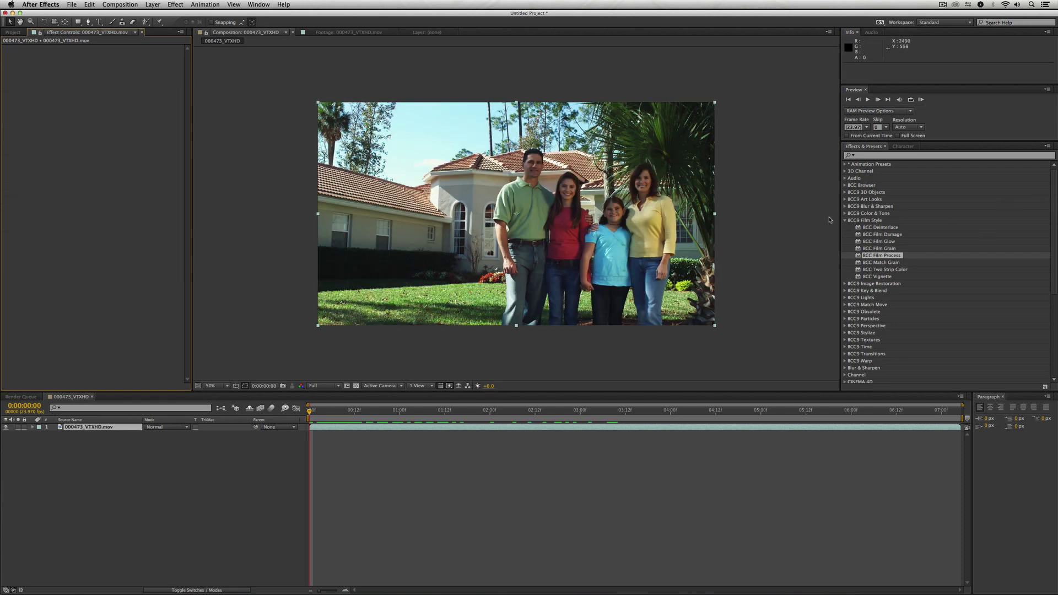
click(844, 220)
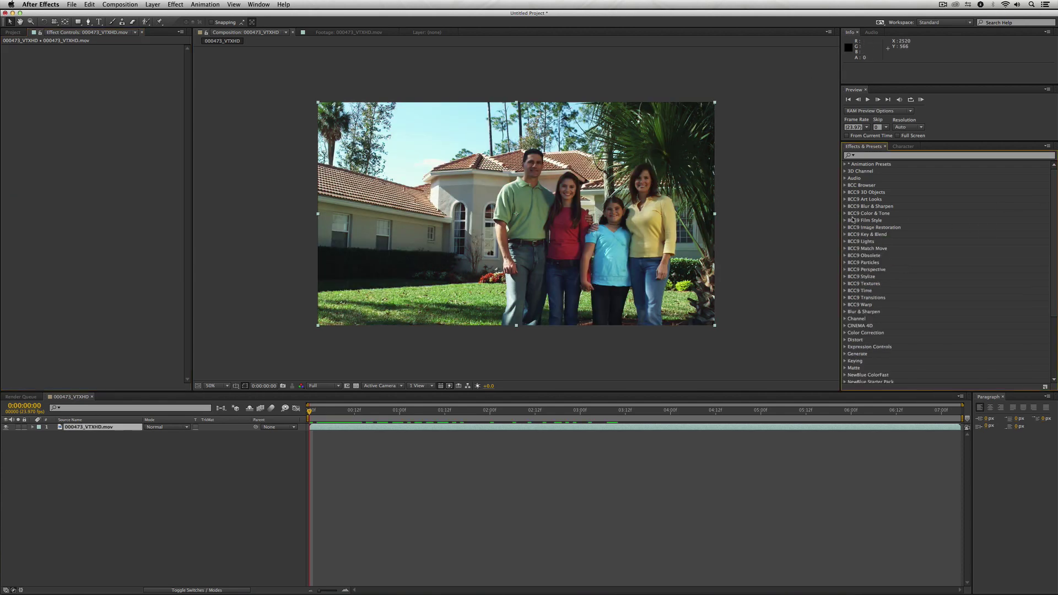
click(844, 185)
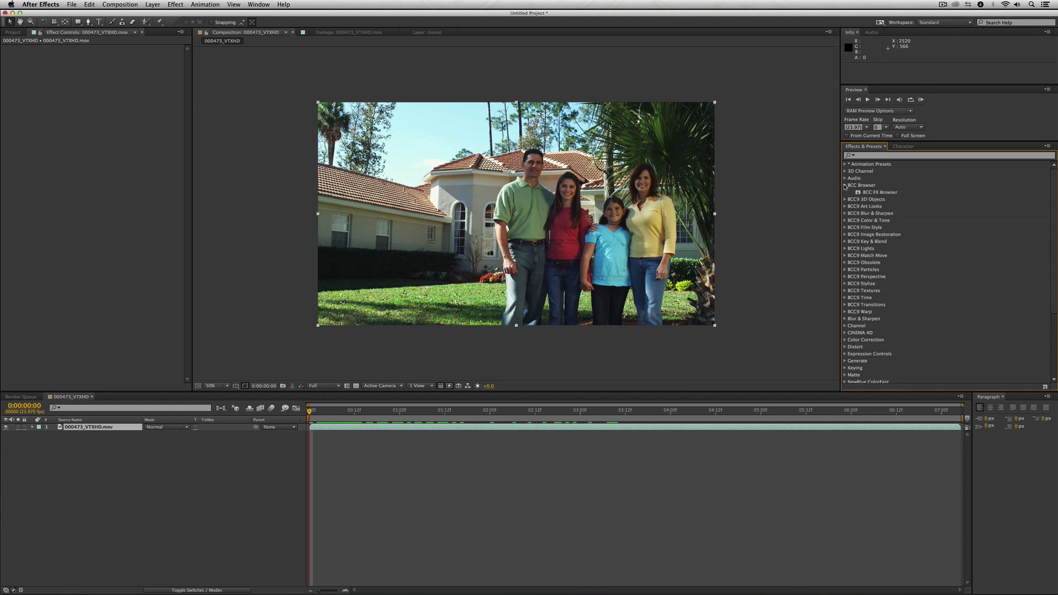
- Try applying the BCC FX Browser effect to the video clip and undo it
click(879, 195)
drag(879, 195, 517, 214)
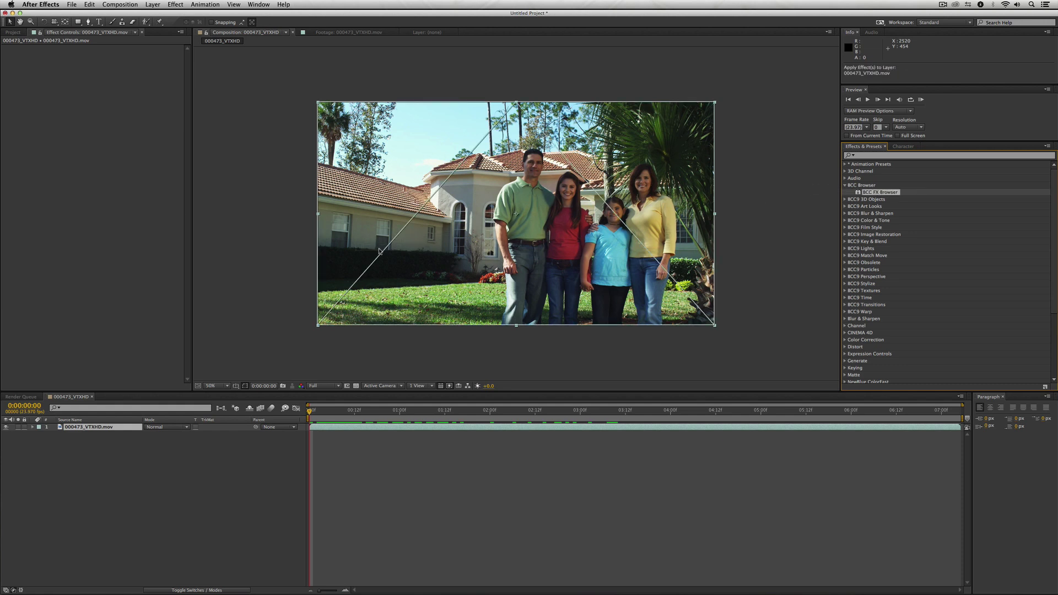
drag(380, 253, 93, 429)
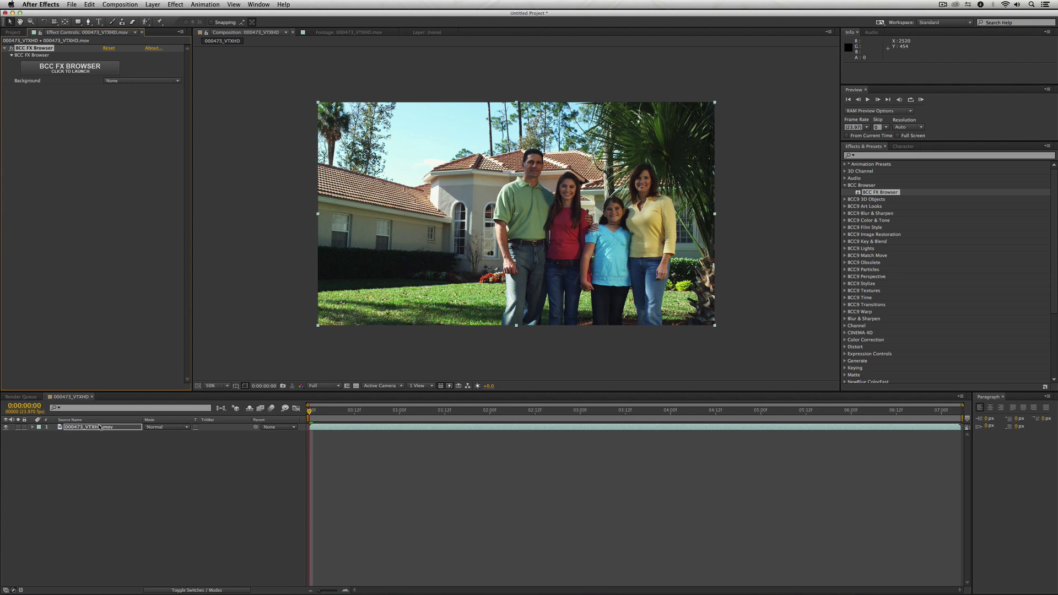
key(super+z)
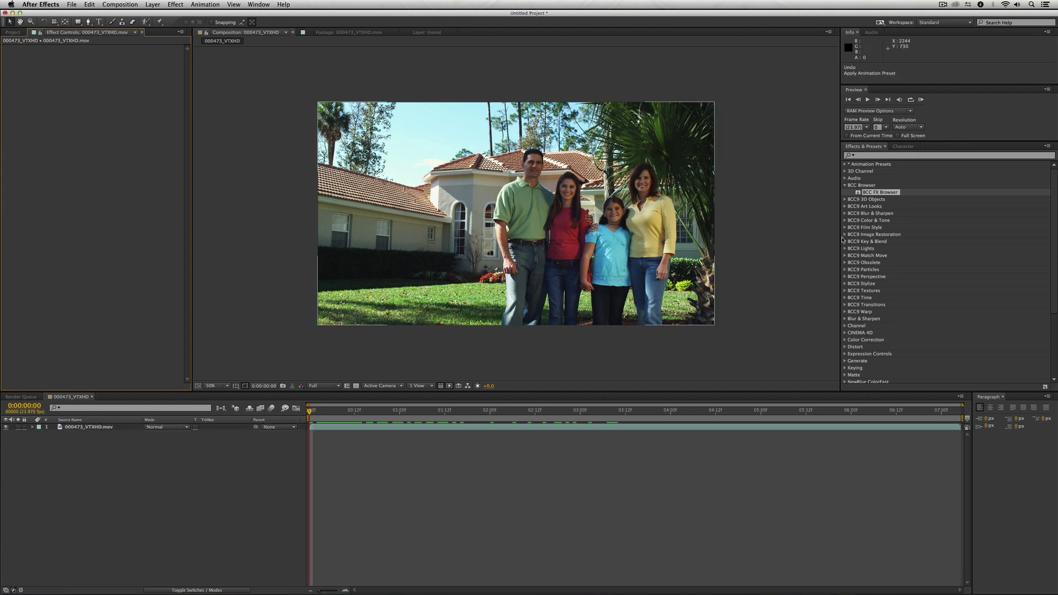
- Add an uppercase text layer across the sky area, reading the creator's first name in possessive form followed by "PRESET"
click(99, 21)
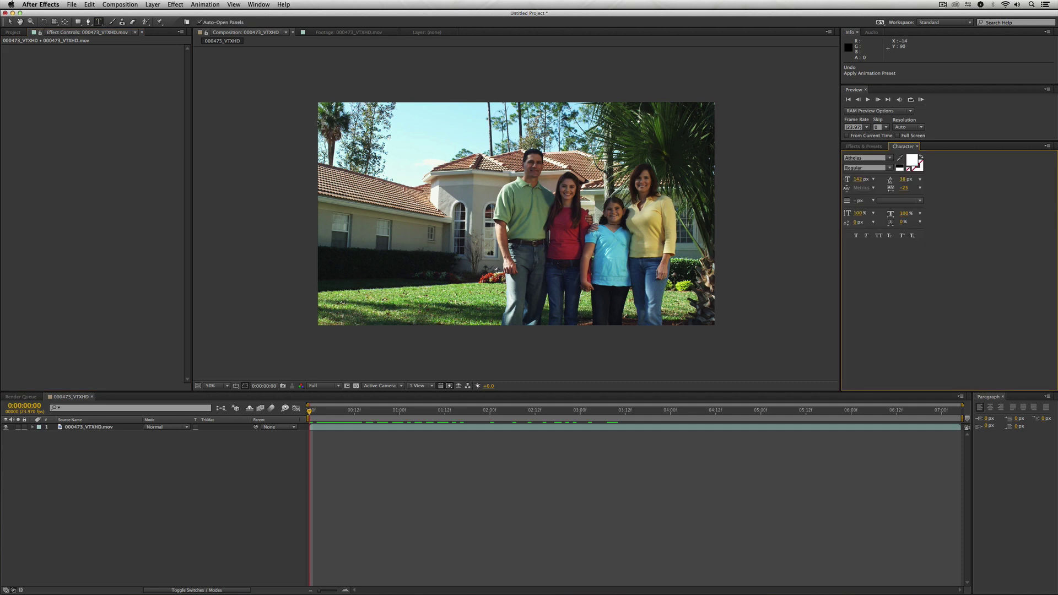
click(363, 131)
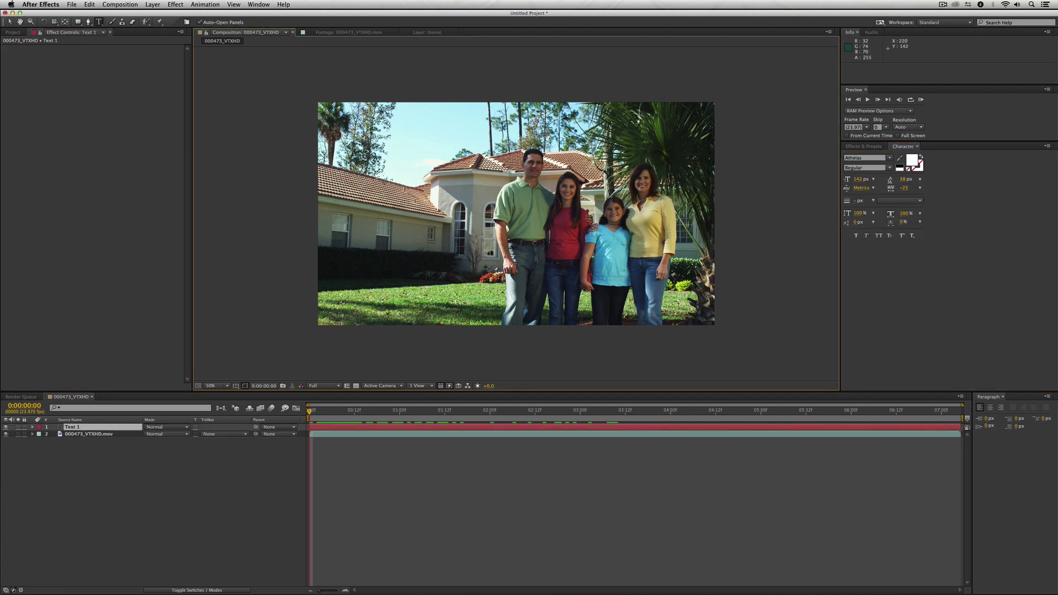
text(KEVIN'S PRES)
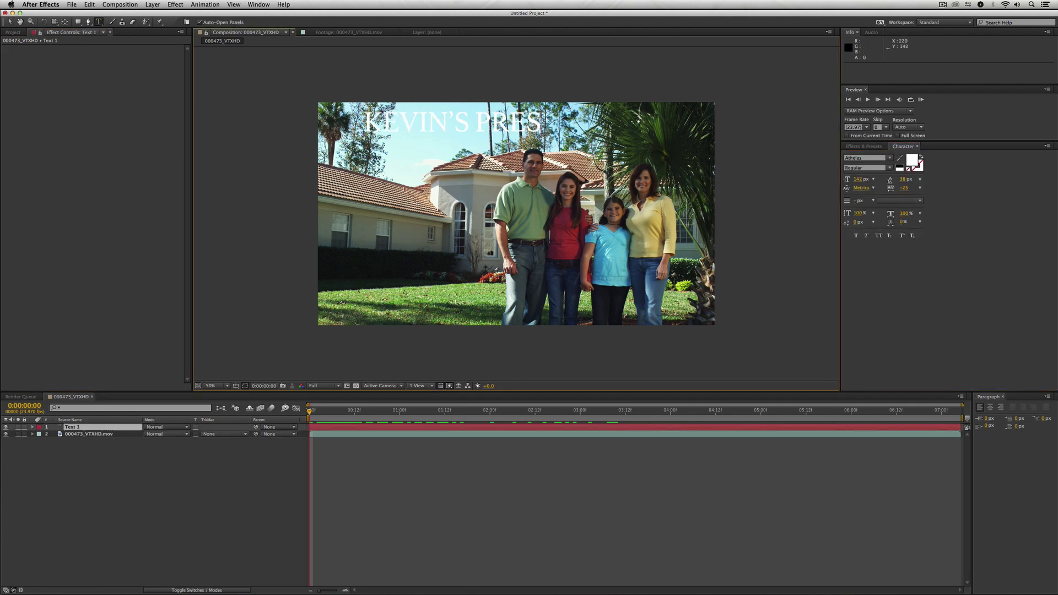
text(ET)
- Change the font of the whole title text to Impact
key(super+a)
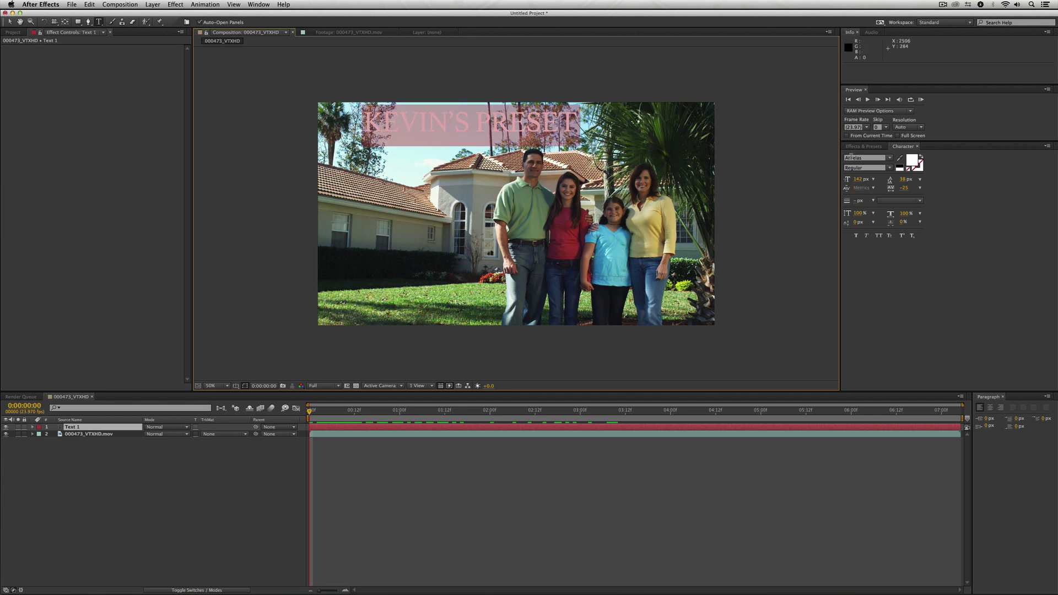
click(852, 157)
text(Impact)
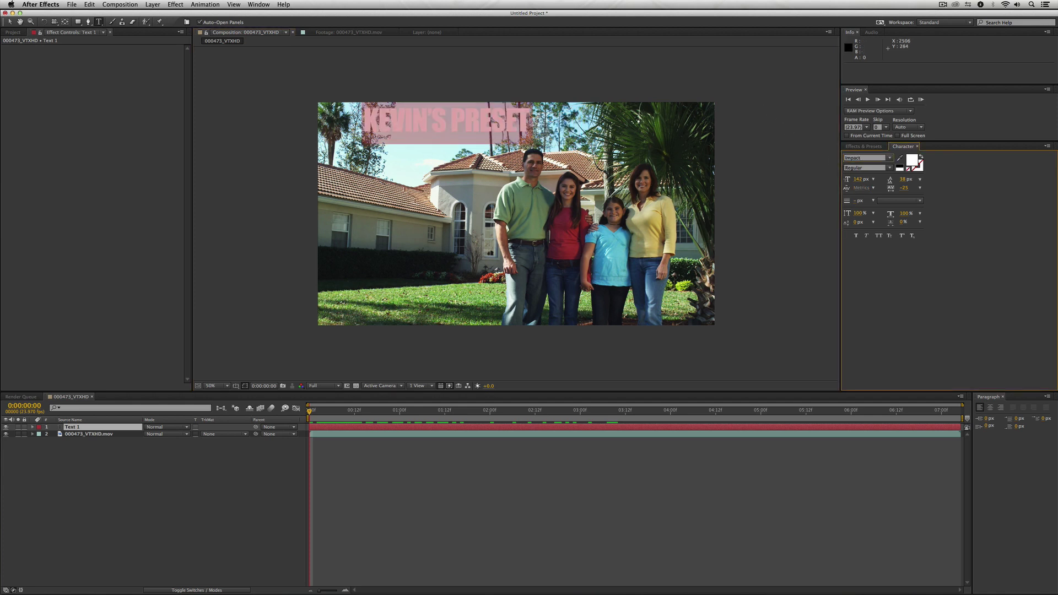
click(10, 22)
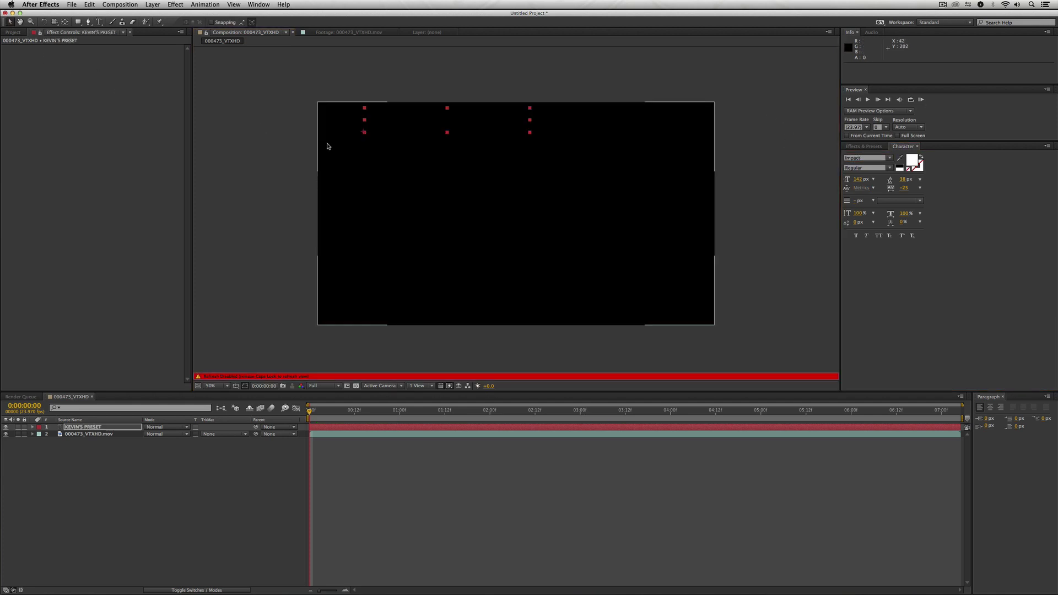
- Enlarge the title text to 211 px and move it to about position 98, 258 in the frame
double_click(83, 427)
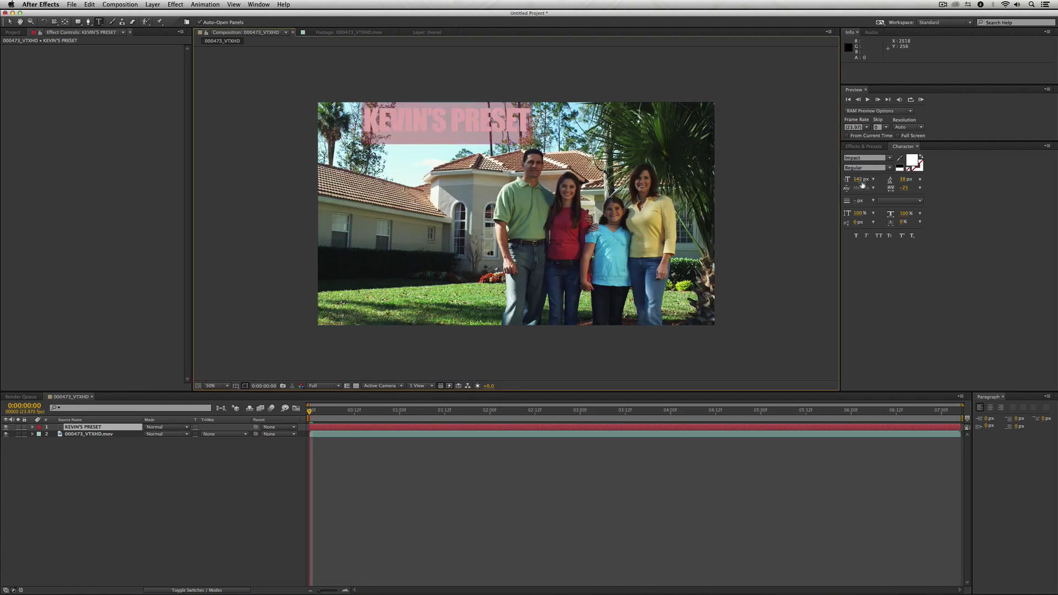
drag(858, 179, 888, 179)
click(10, 22)
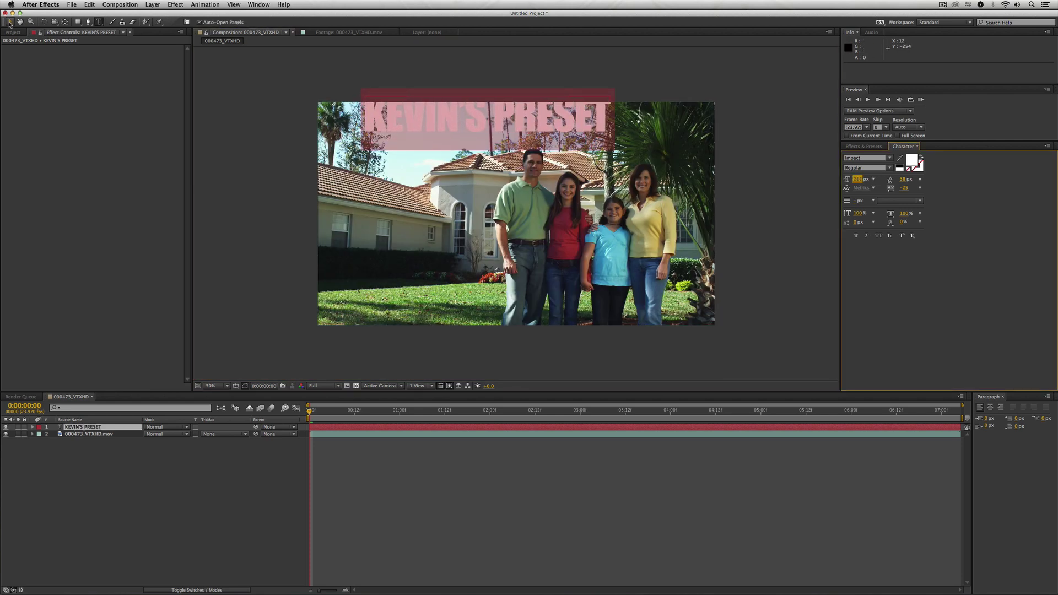
drag(403, 115, 369, 147)
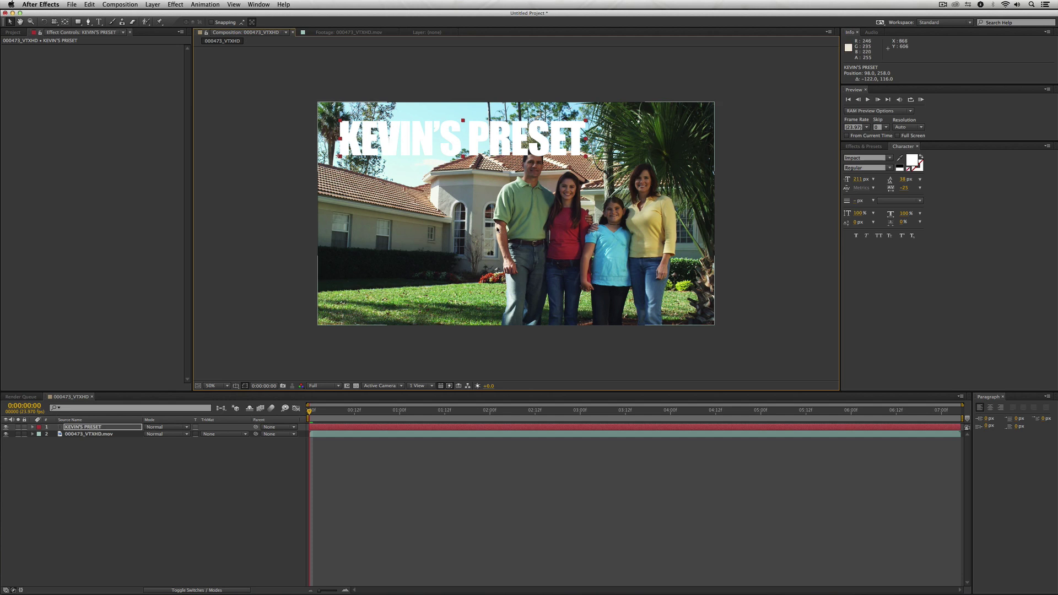
- Apply the BCC FX Browser effect to the title layer, set its background to 000473_VTXHD.mov, and launch the effect's browser
click(863, 146)
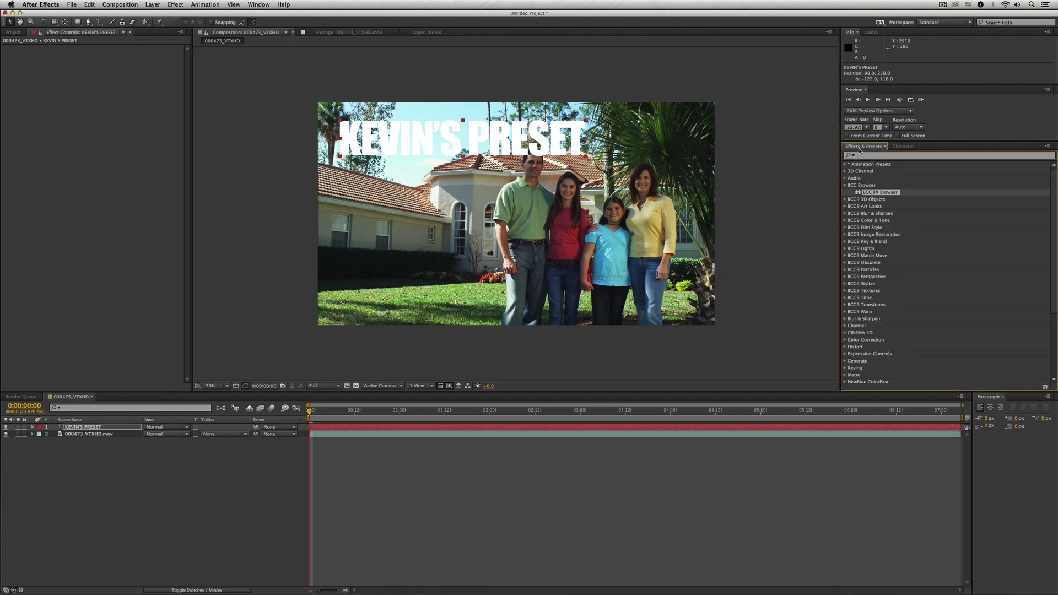
drag(866, 193, 95, 431)
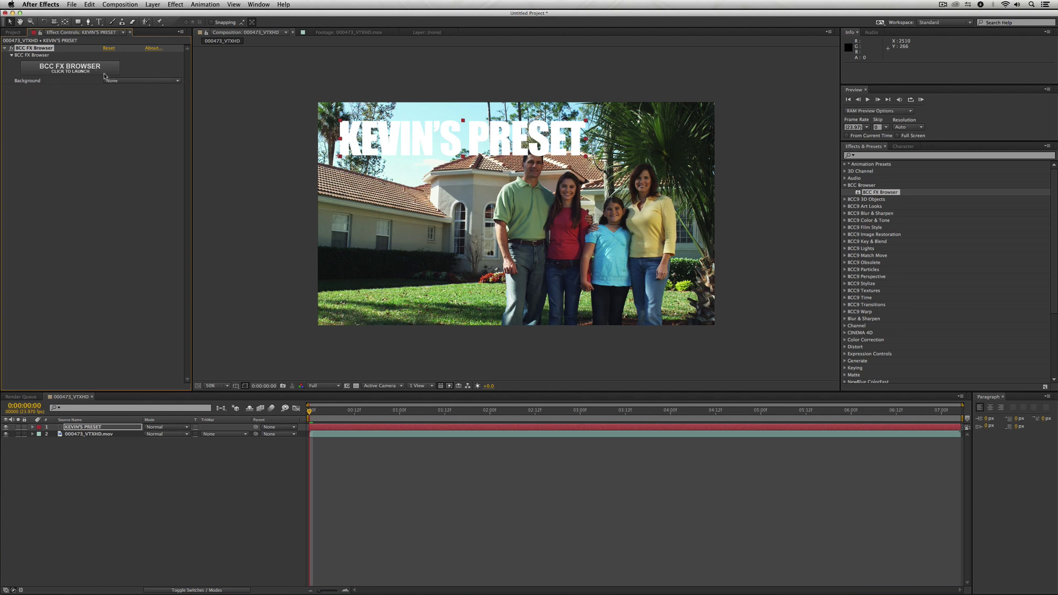
click(138, 81)
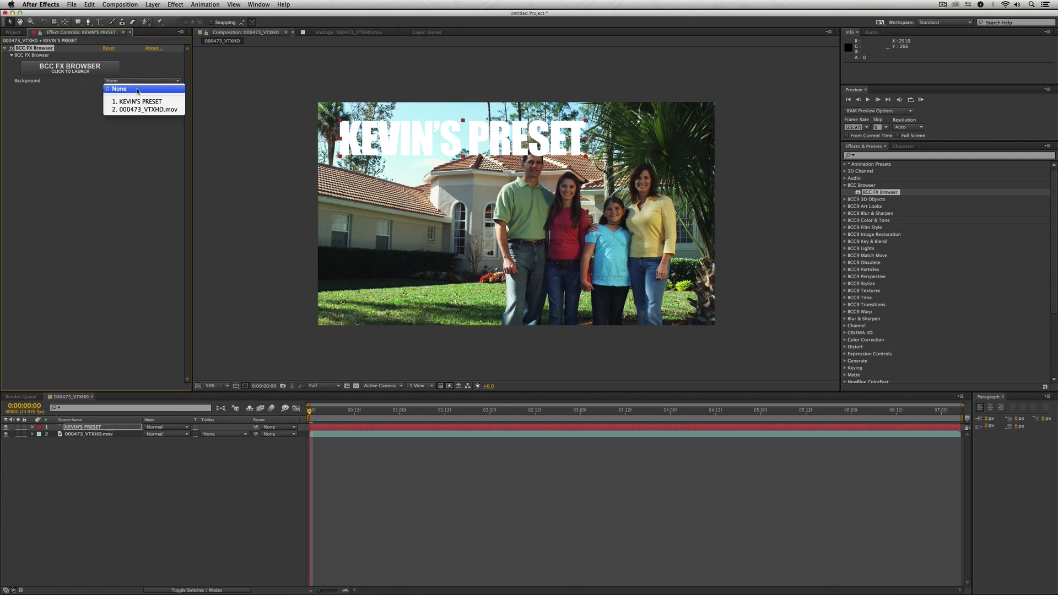
click(169, 110)
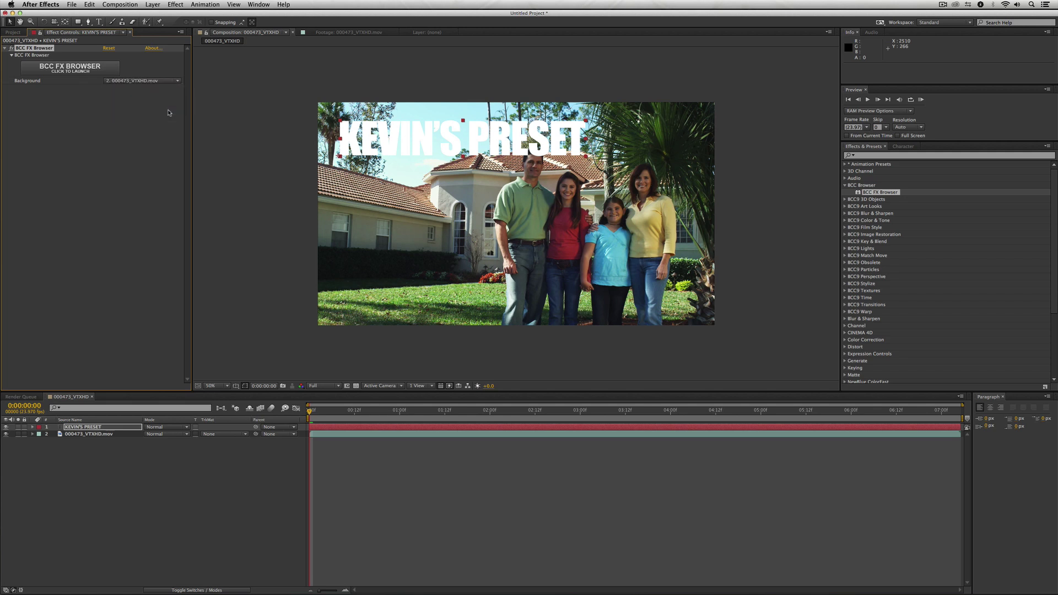
click(106, 69)
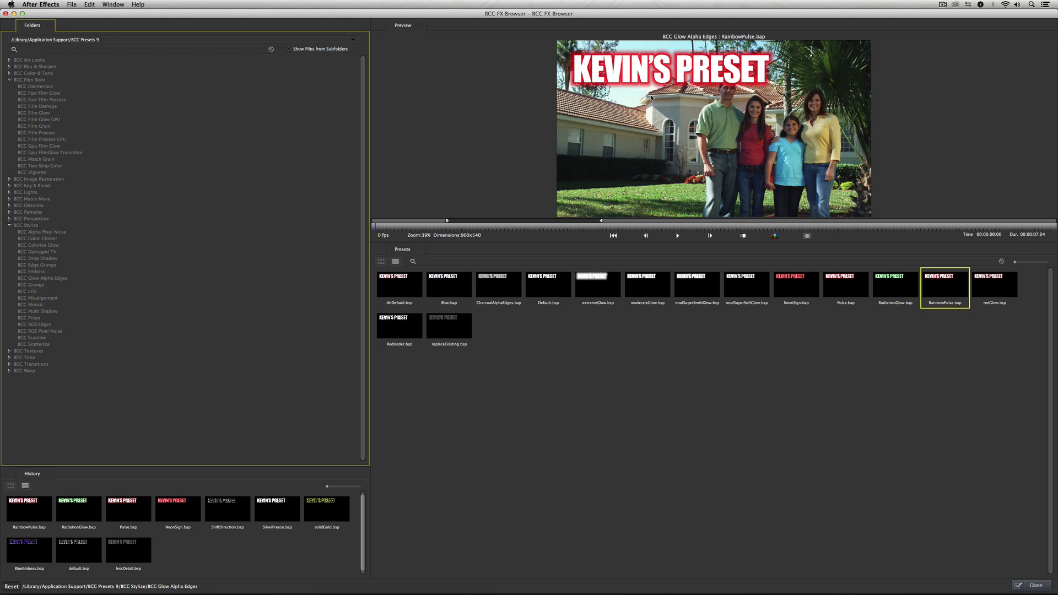
- Preview the RainbowPulse title composited over black, over a checkerboard, and over the background
click(775, 236)
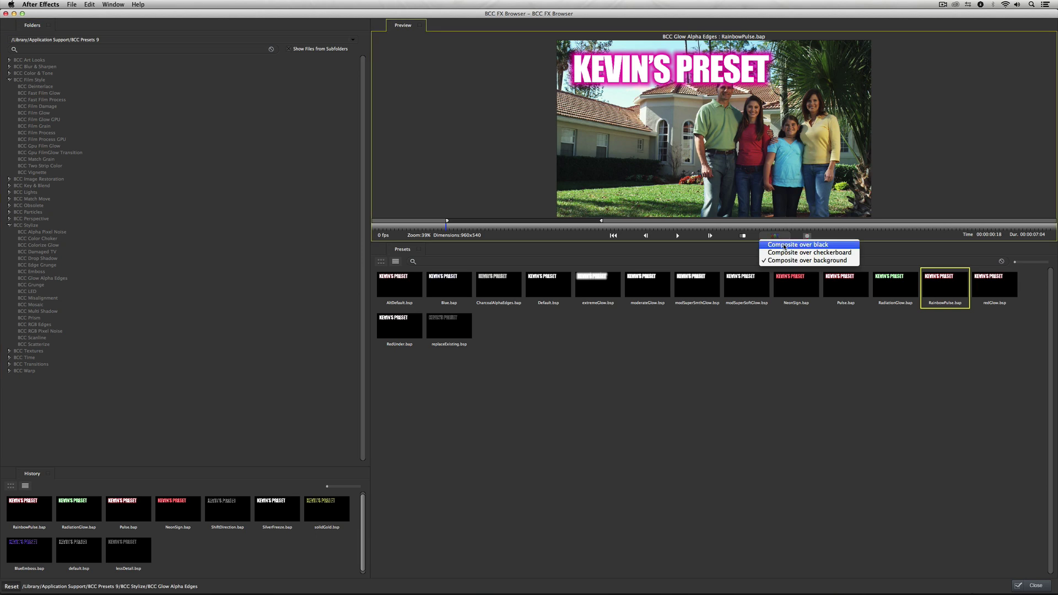
click(785, 245)
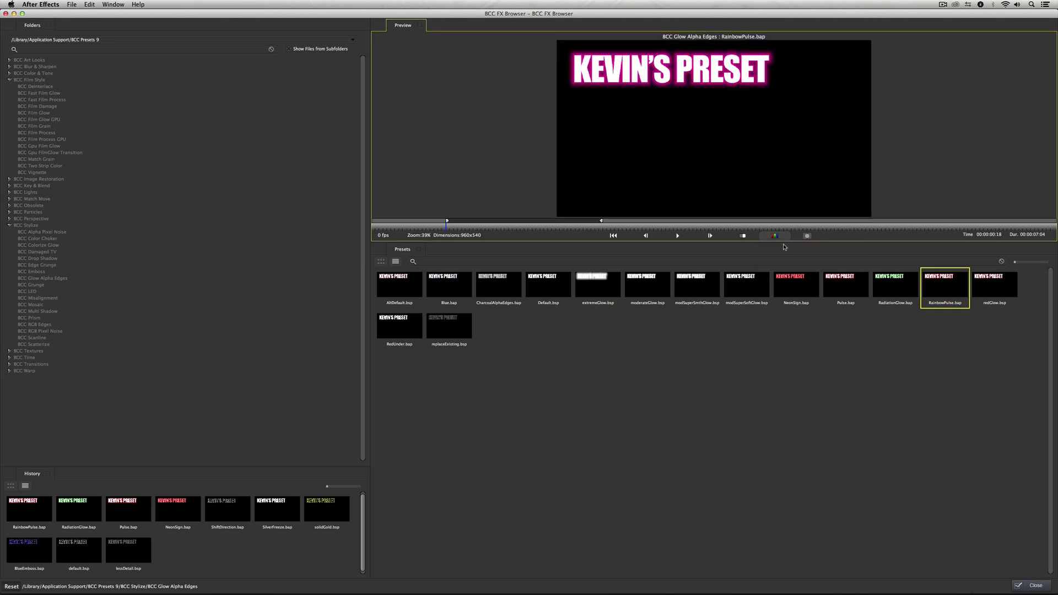
click(782, 237)
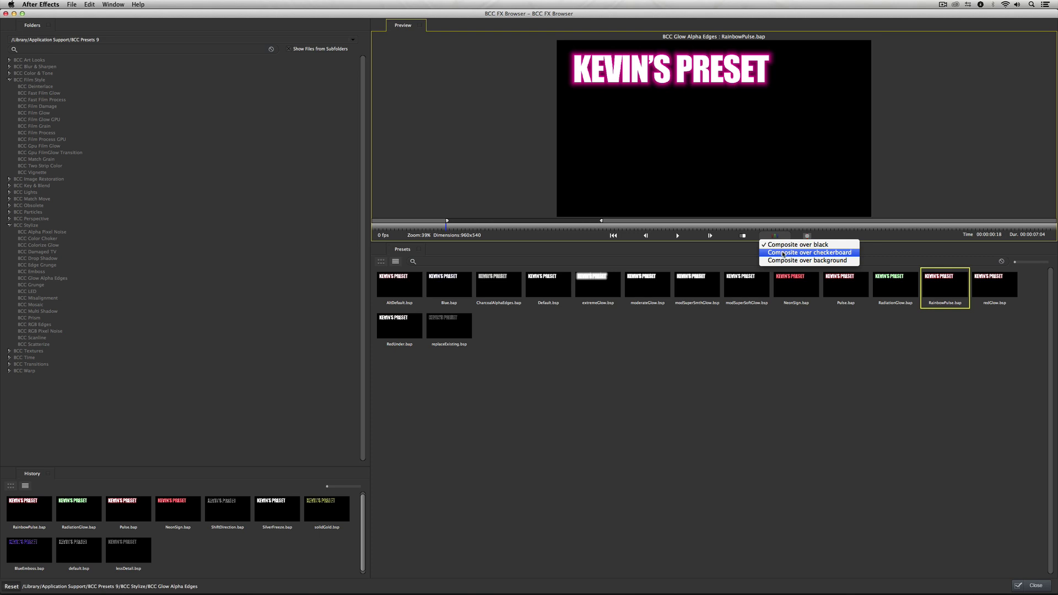
click(782, 254)
click(777, 236)
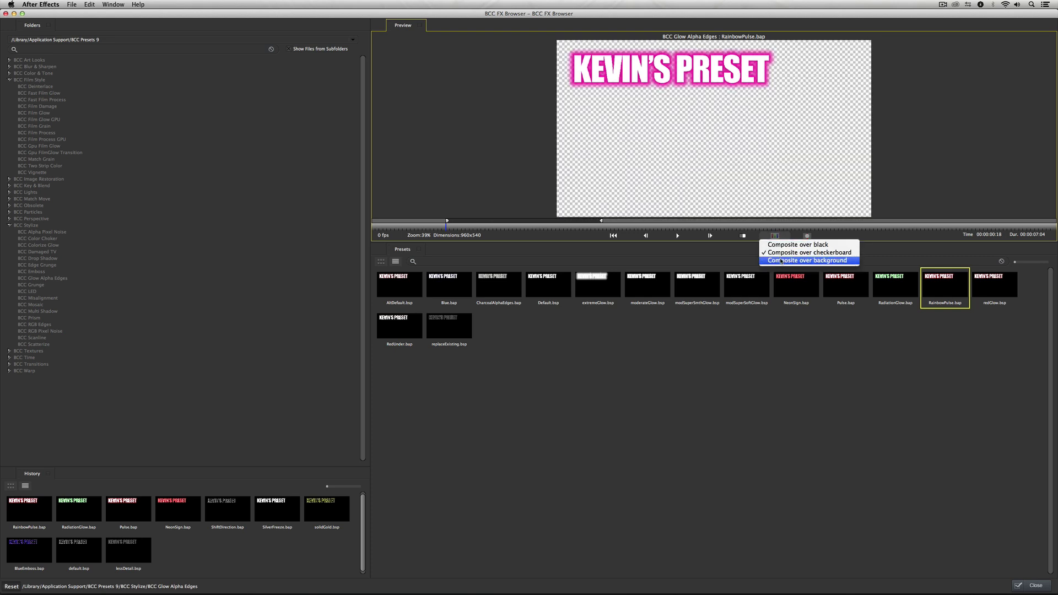
click(781, 261)
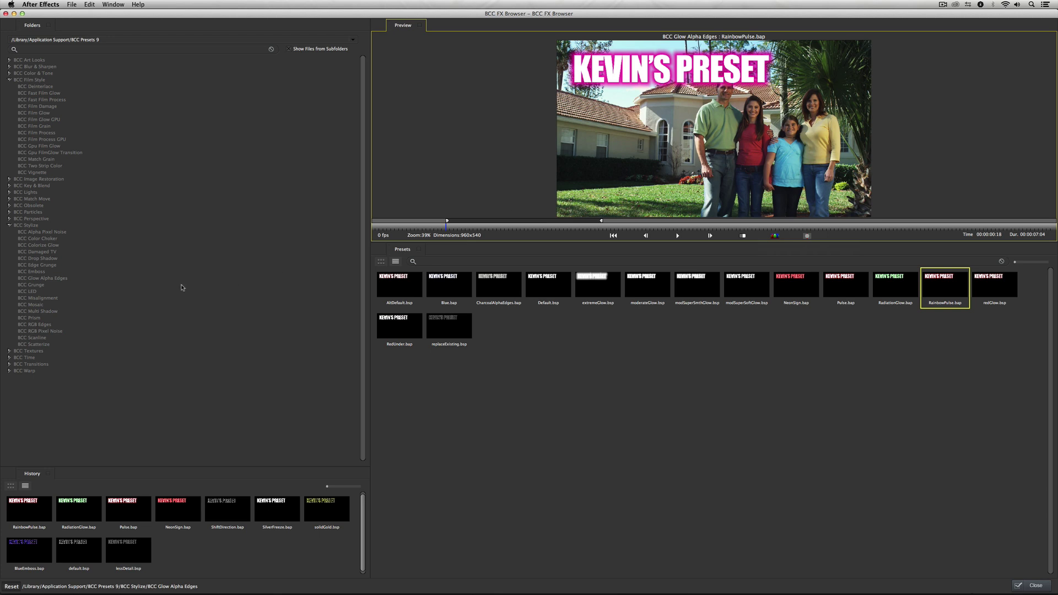
- Preview BCC Emboss presets on the title, from AltDefault and applyModeHardLight through plasticWrap and redAndGreen to ShiftDirection
click(37, 278)
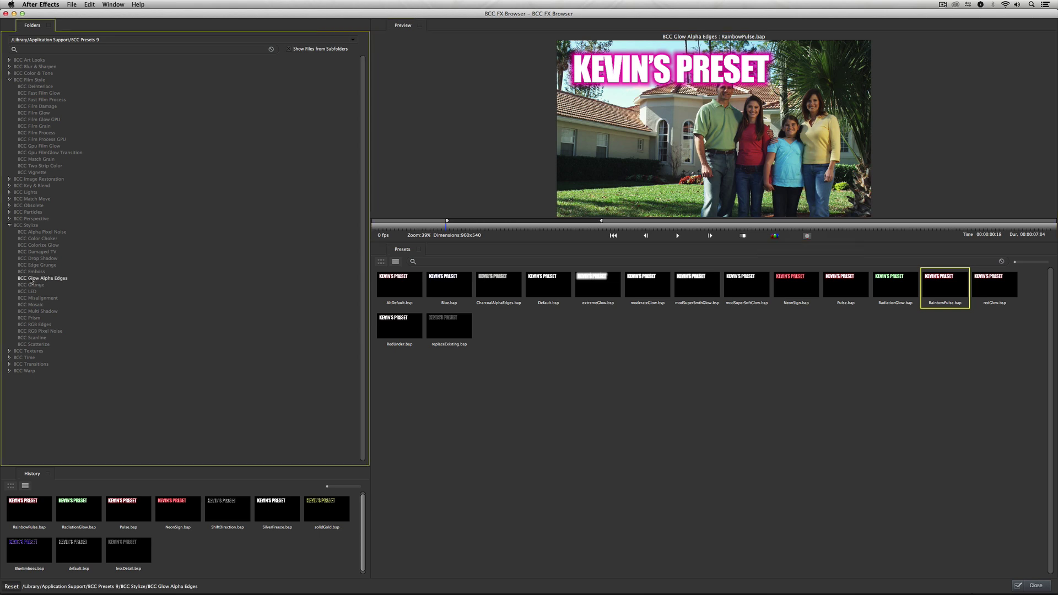
click(35, 271)
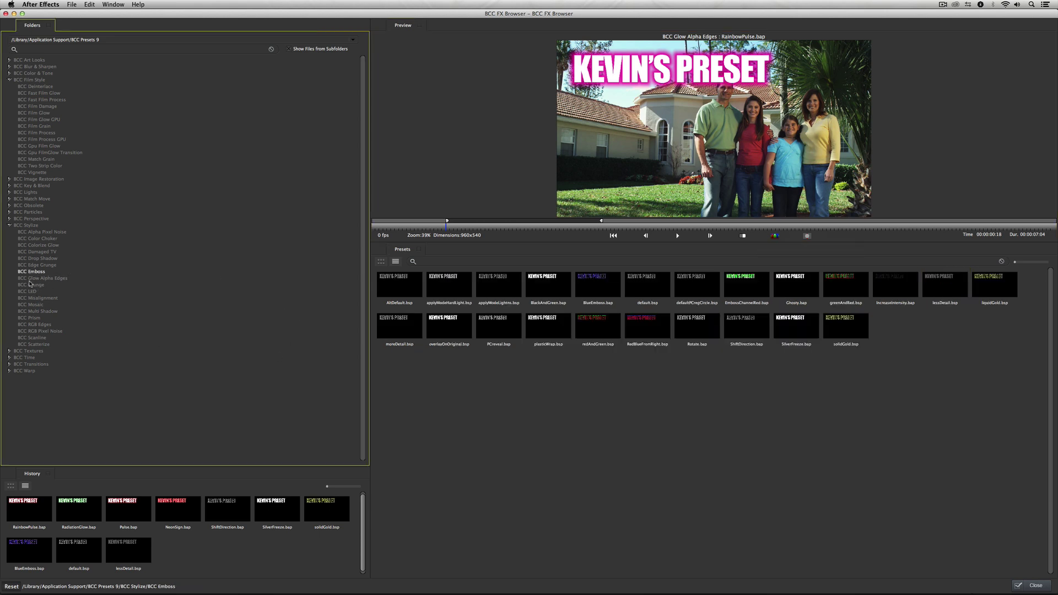
click(399, 276)
click(448, 280)
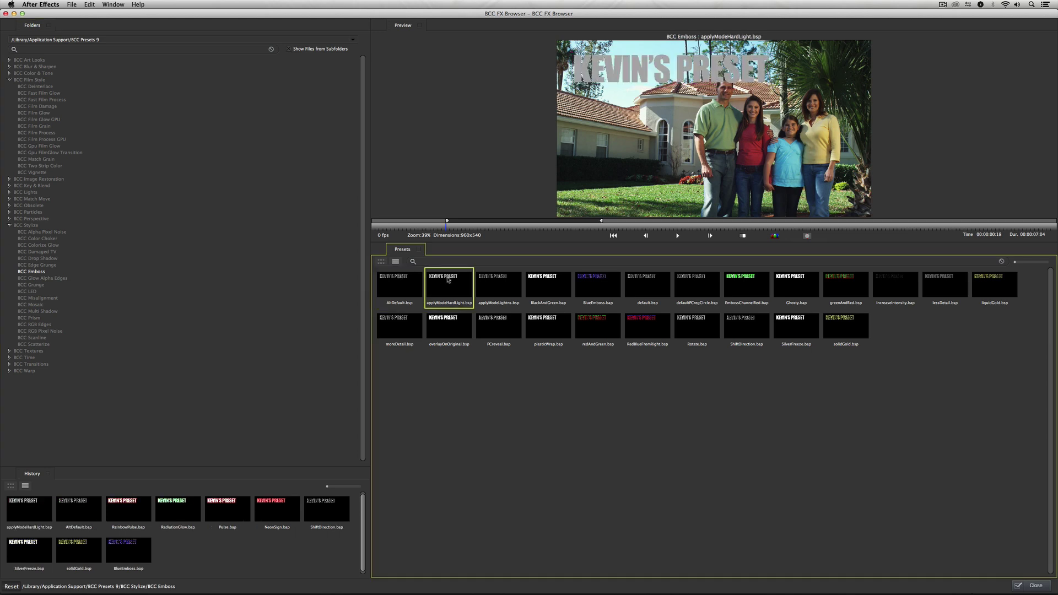
click(489, 320)
click(537, 318)
click(581, 320)
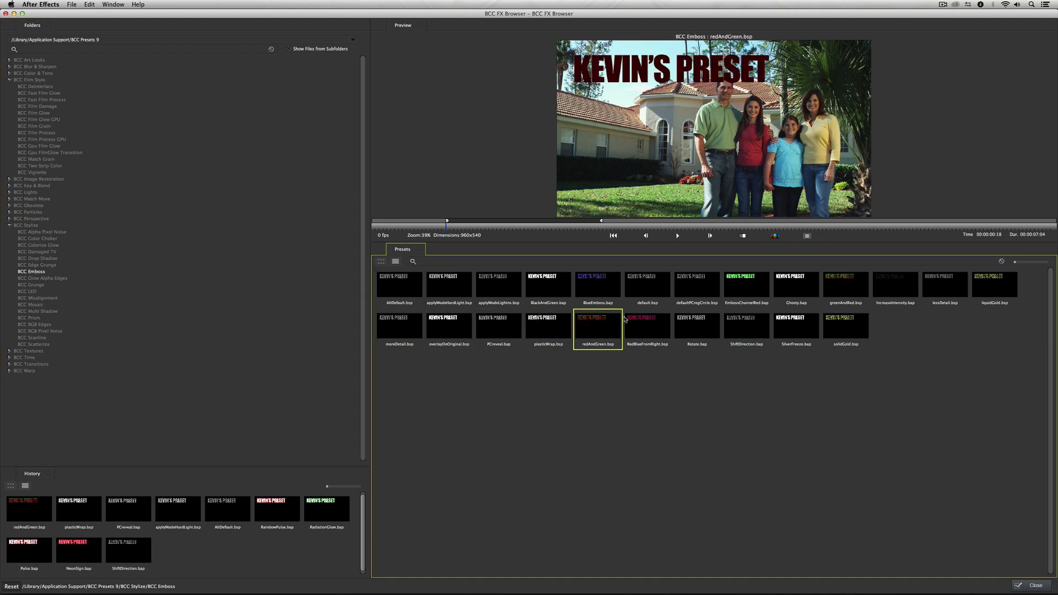
click(666, 320)
click(699, 319)
click(745, 324)
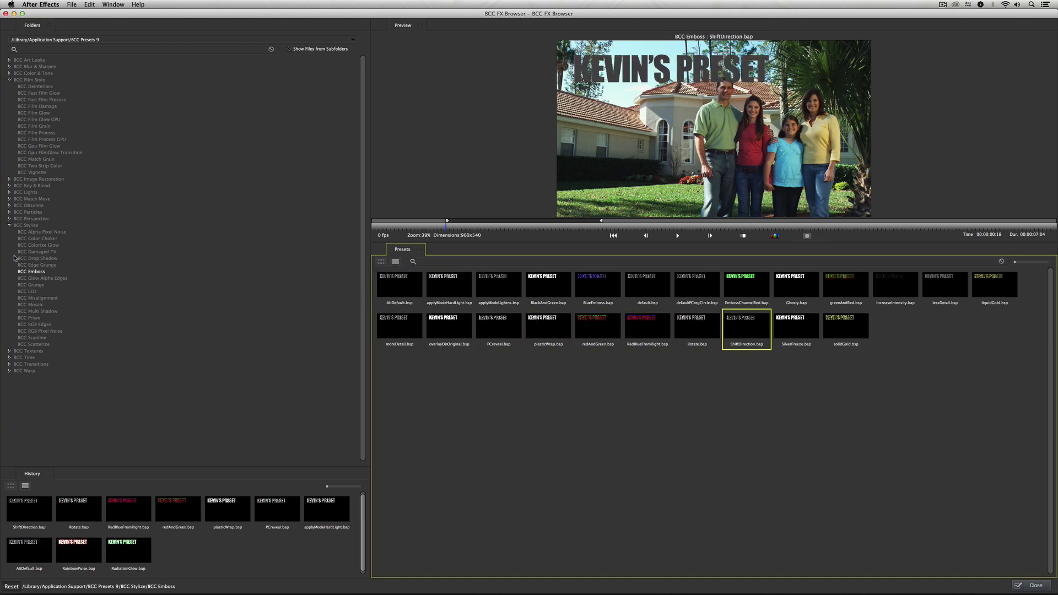
- Preview the BCC Glow Alpha Edges presets on the title, from extremeGlow through NeonSign to RainbowPulse
click(43, 279)
click(604, 292)
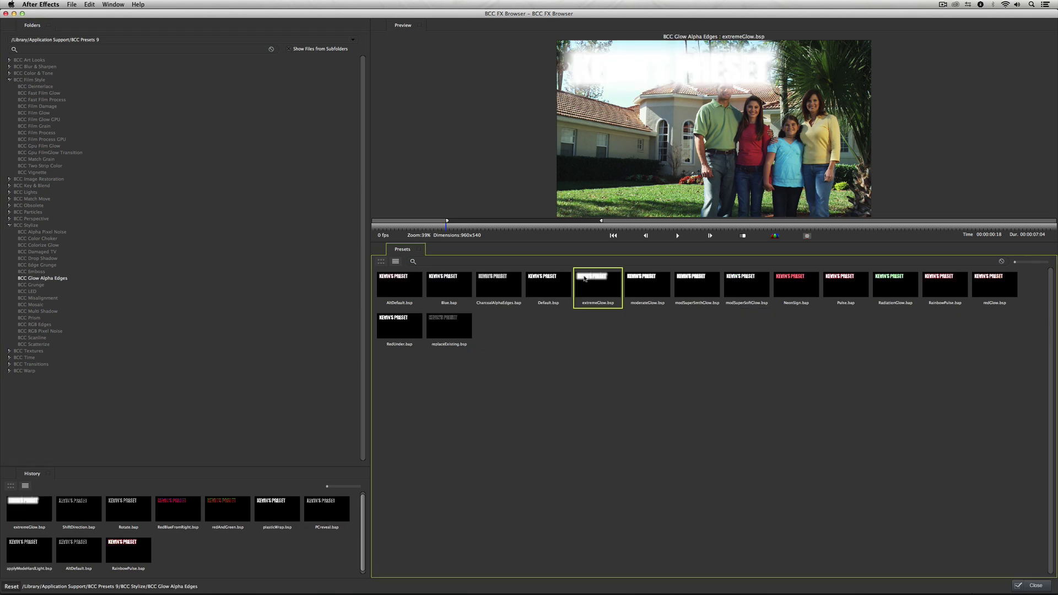
click(652, 287)
click(684, 286)
click(740, 287)
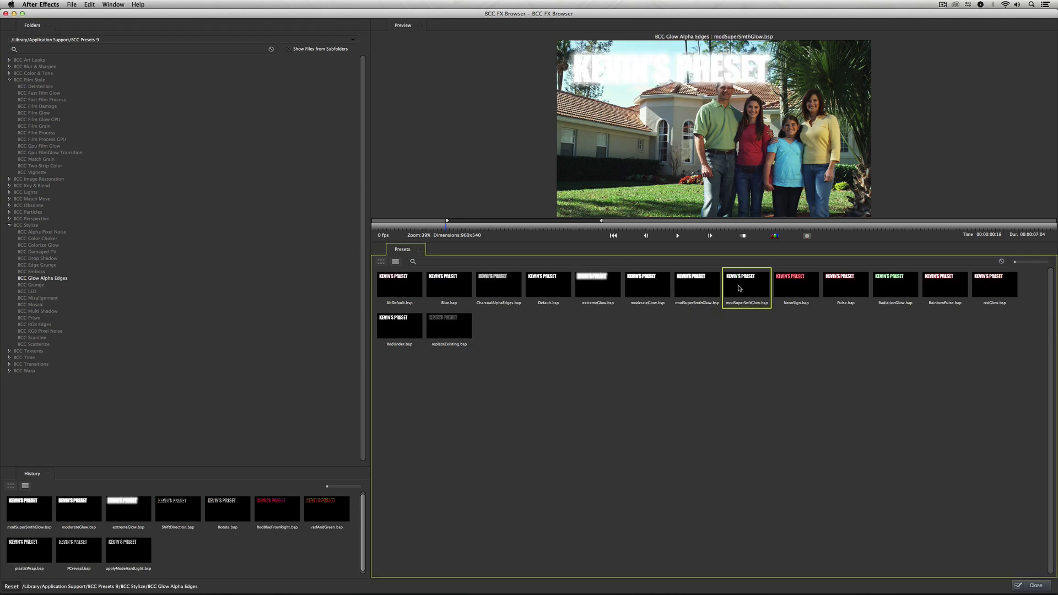
click(795, 290)
click(839, 287)
click(900, 288)
click(943, 284)
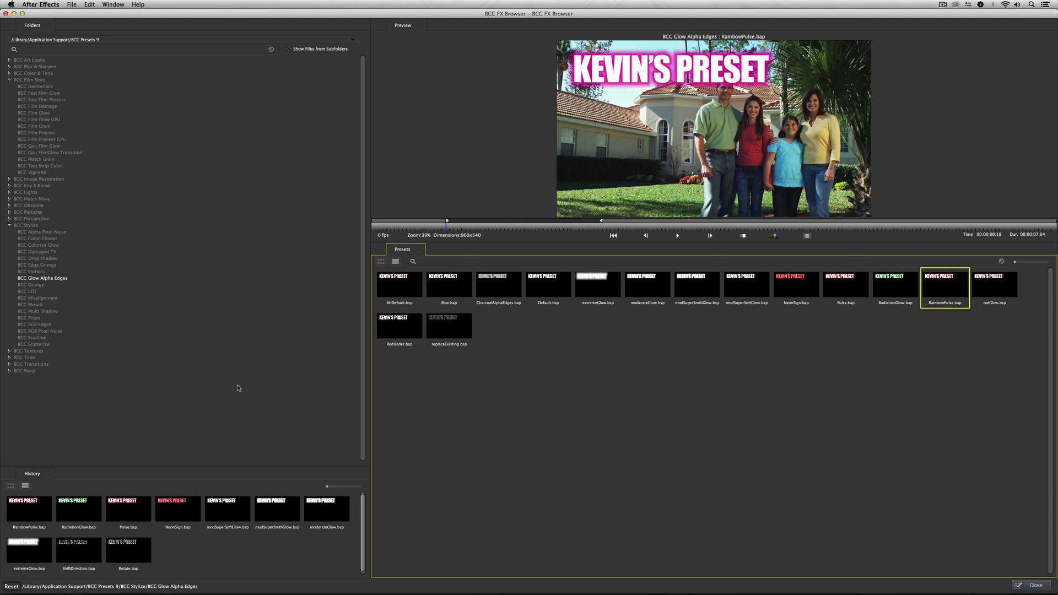
- Enlarge the preset history area, show the history as a detailed list, and close the browser
drag(59, 468, 71, 381)
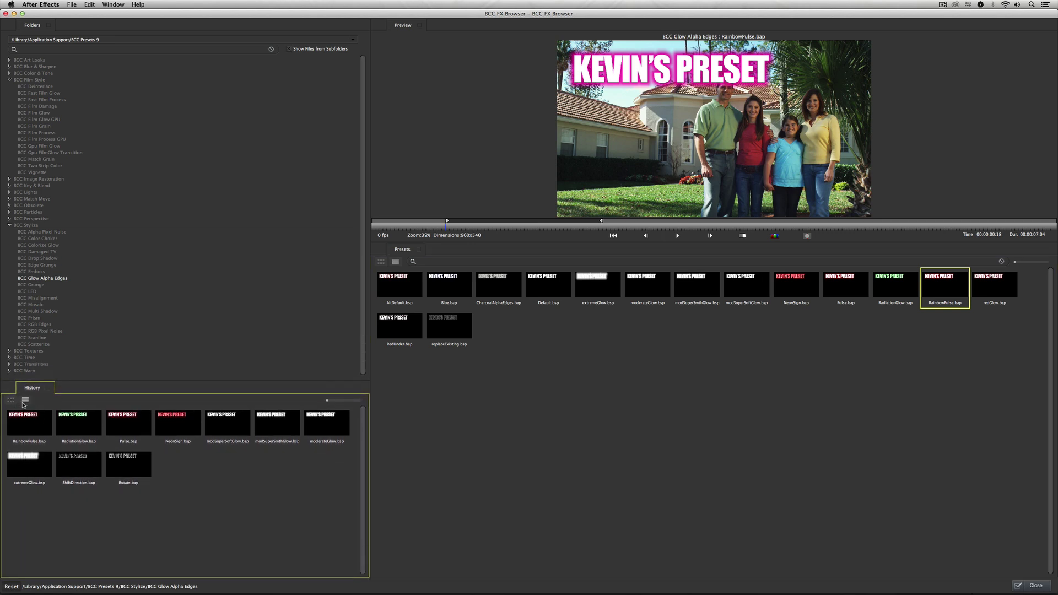
click(25, 401)
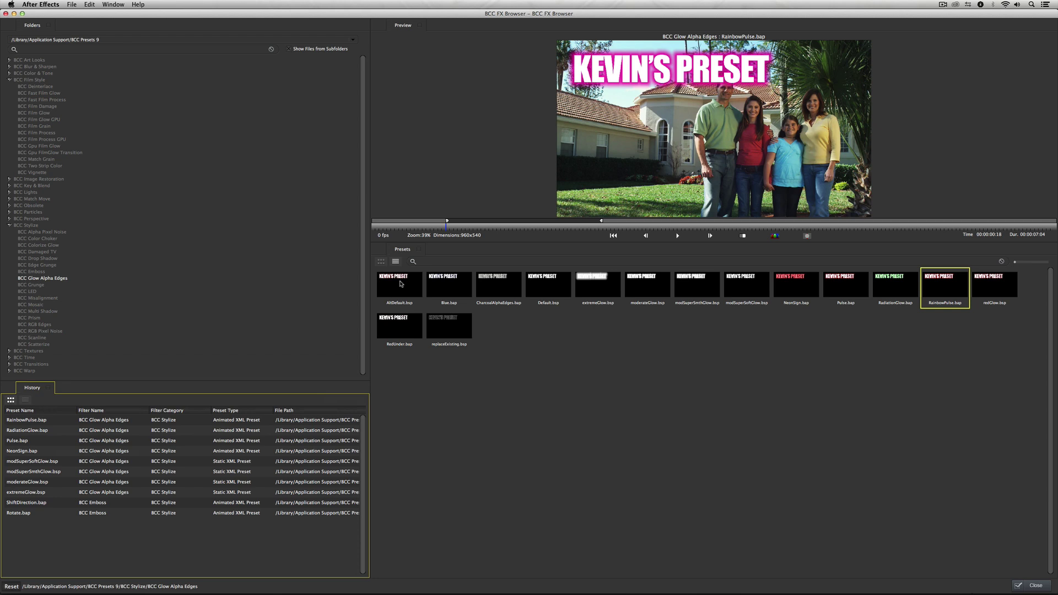
click(1033, 586)
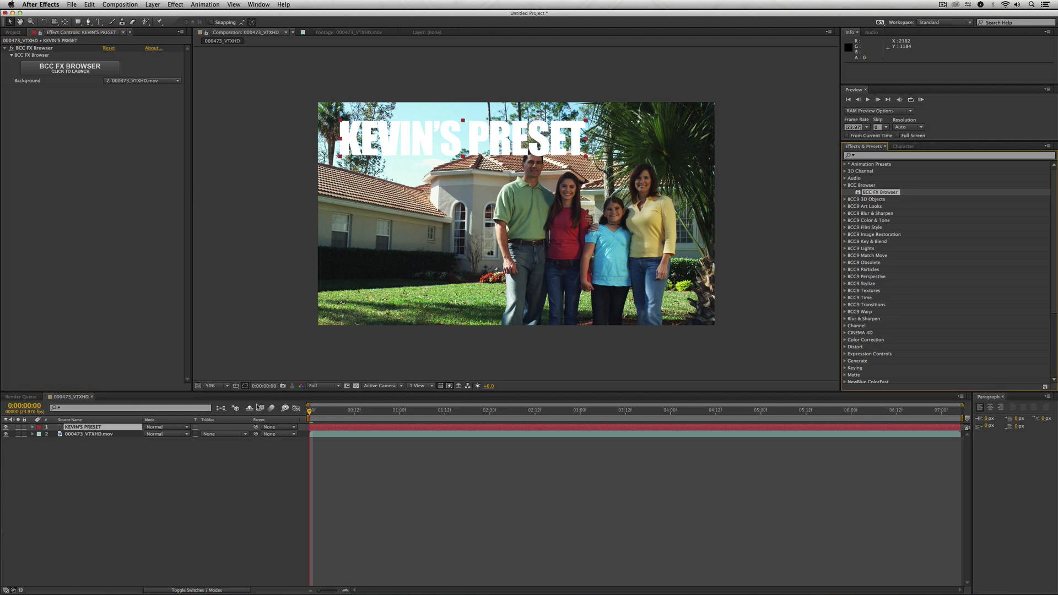
- Delete the title text layer from the composition
click(105, 427)
key(Delete)
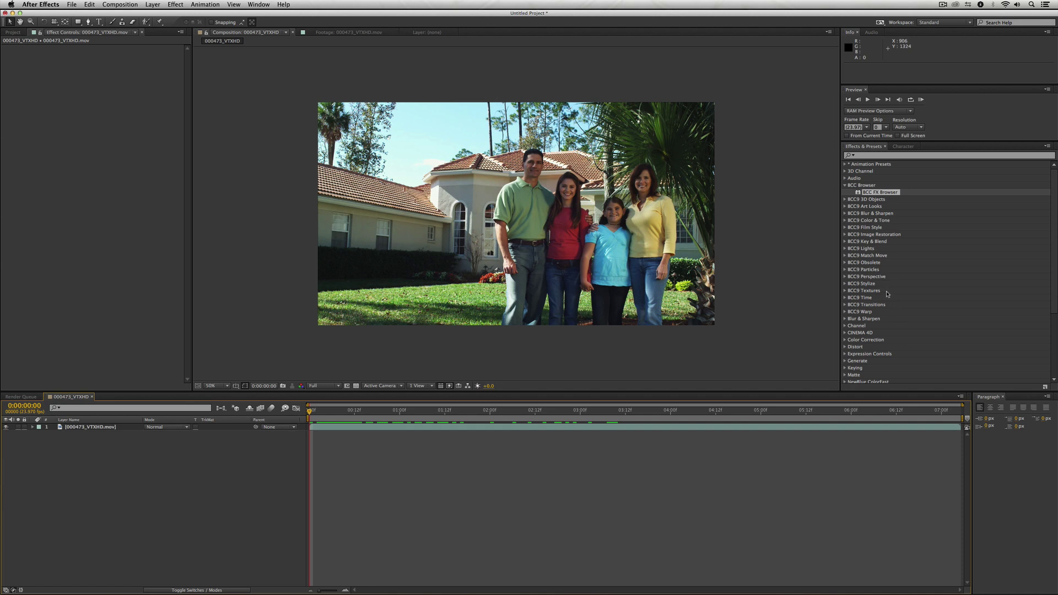
- Try BCC Lens Flare 3D on the video clip, preview its NorthernStar preset without applying it, and remove the effect
click(846, 249)
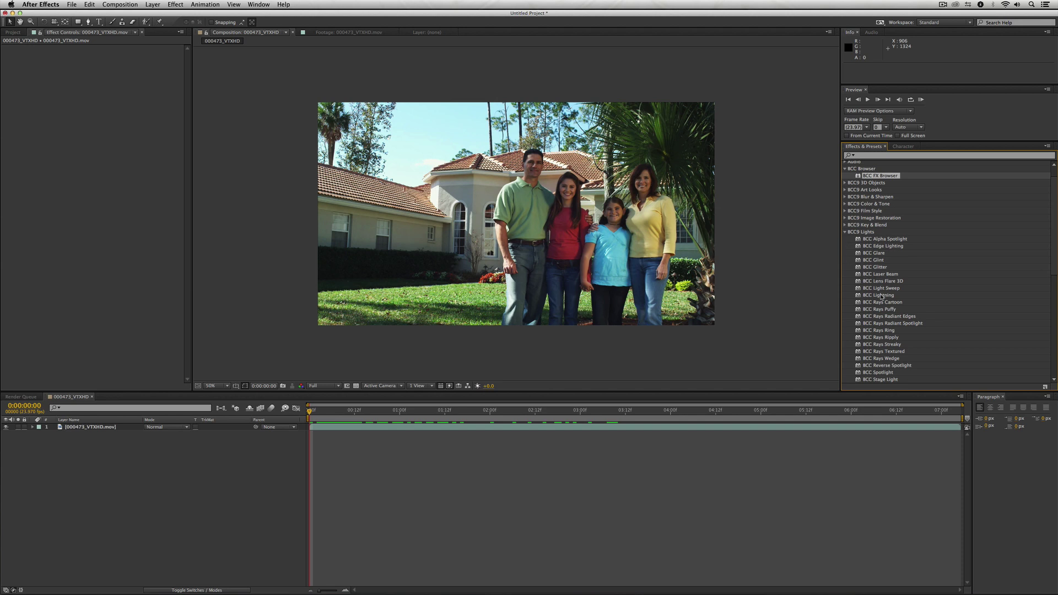
drag(883, 281, 91, 428)
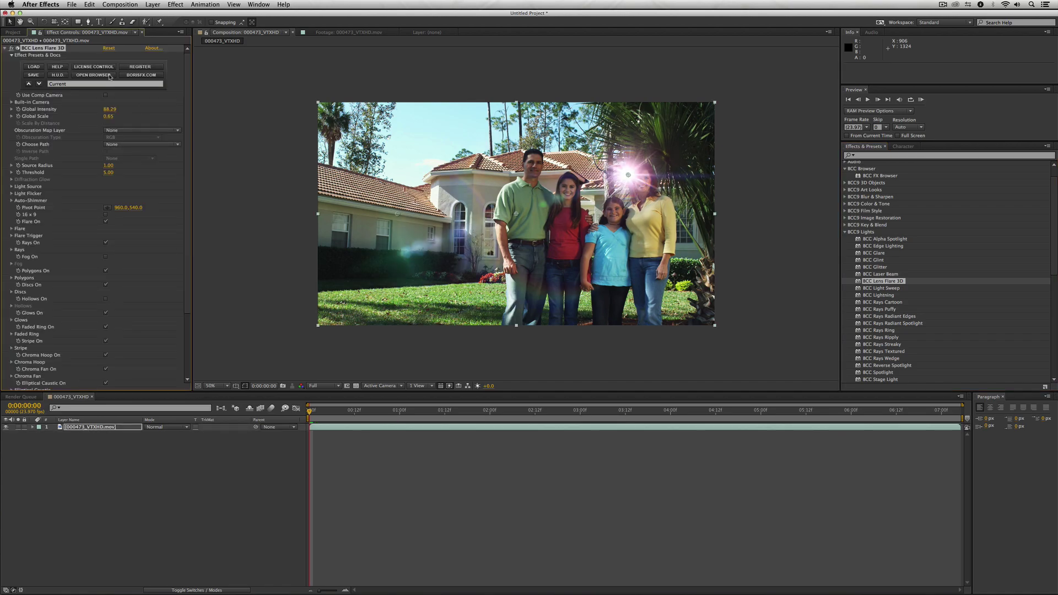
click(110, 75)
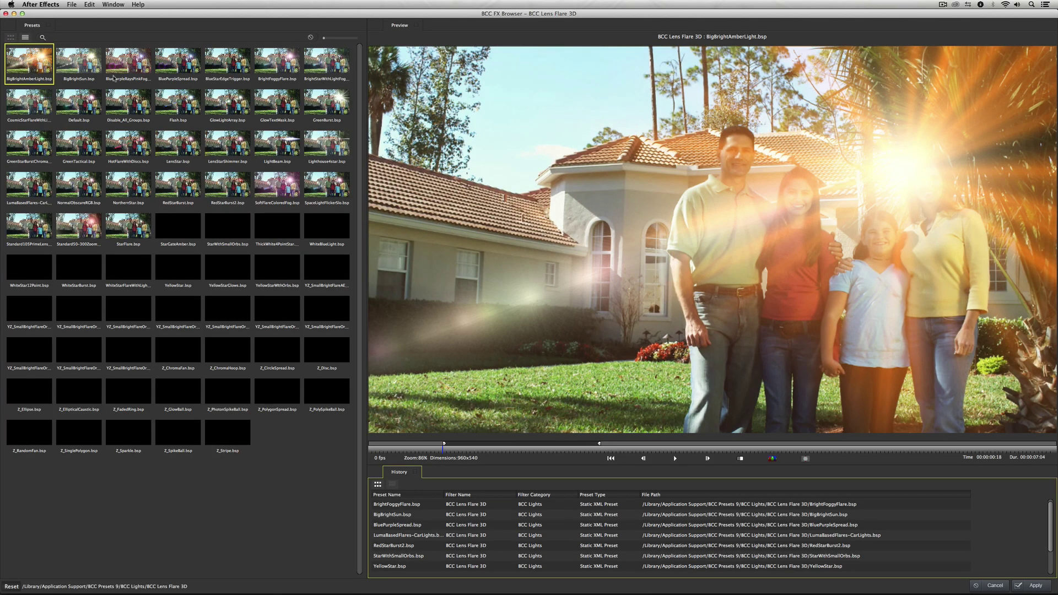
click(137, 189)
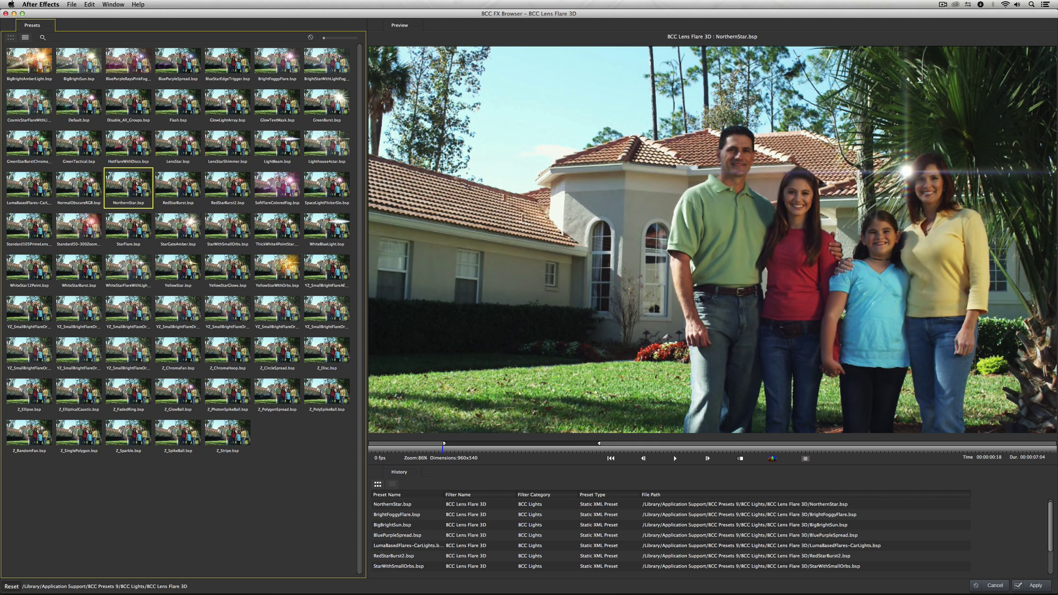
click(997, 585)
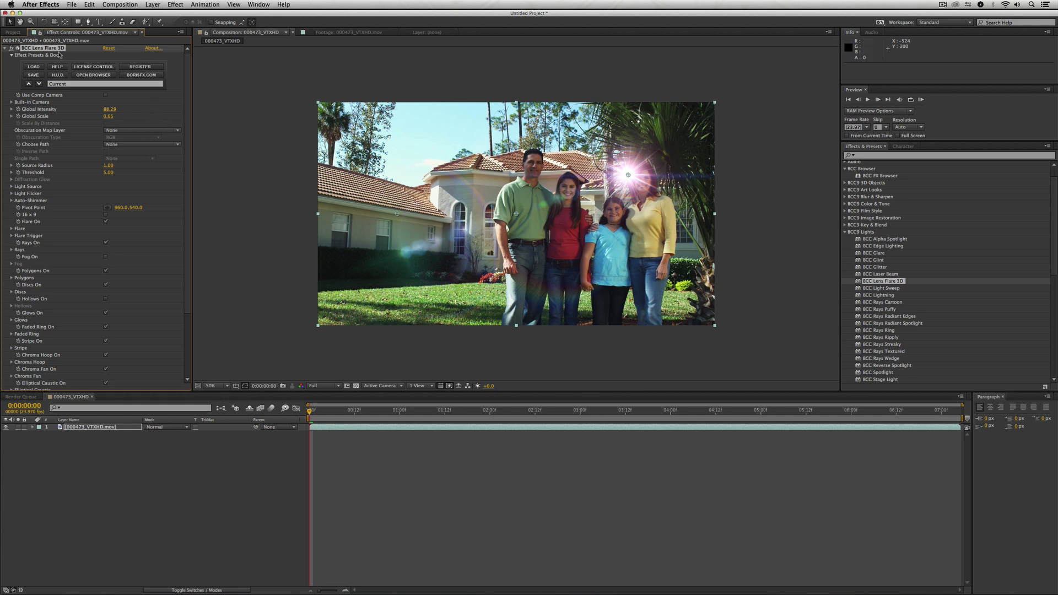
key(Delete)
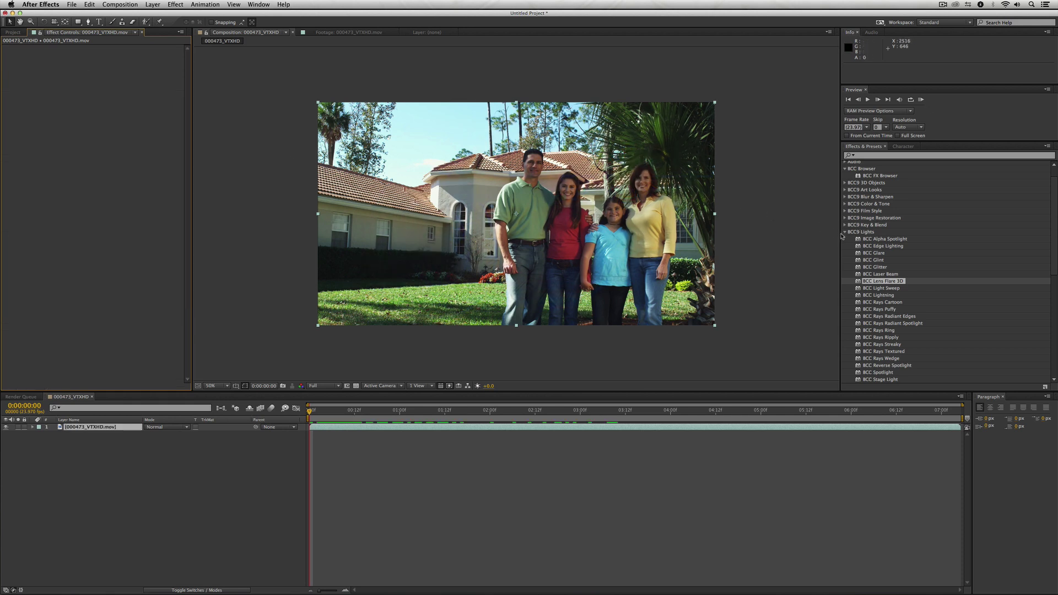
- Apply BCC Film Process from the BCC9 Film Style category to the video clip and open its preset browser
click(844, 232)
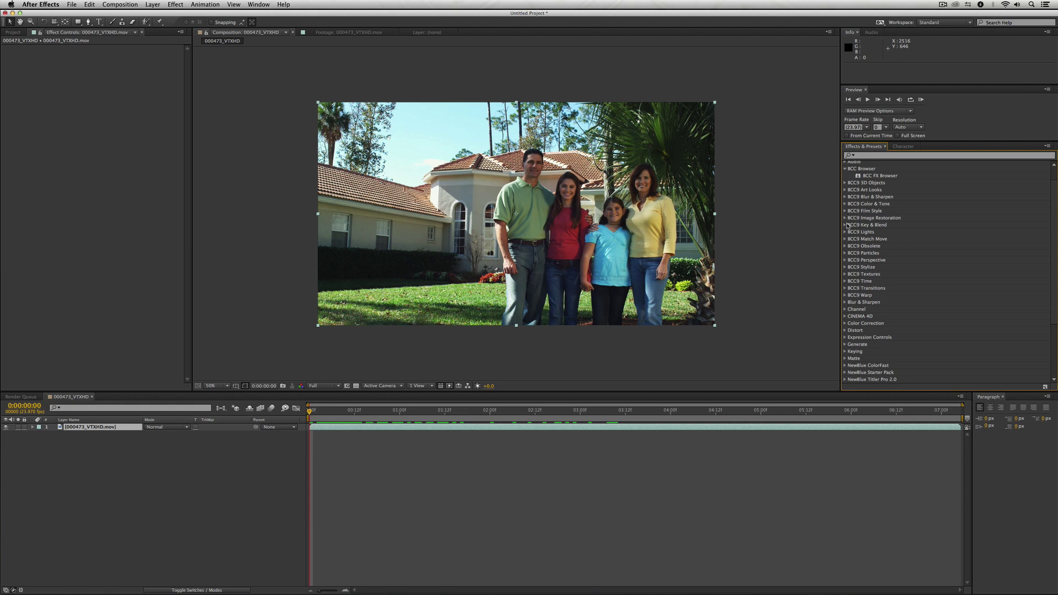
click(845, 211)
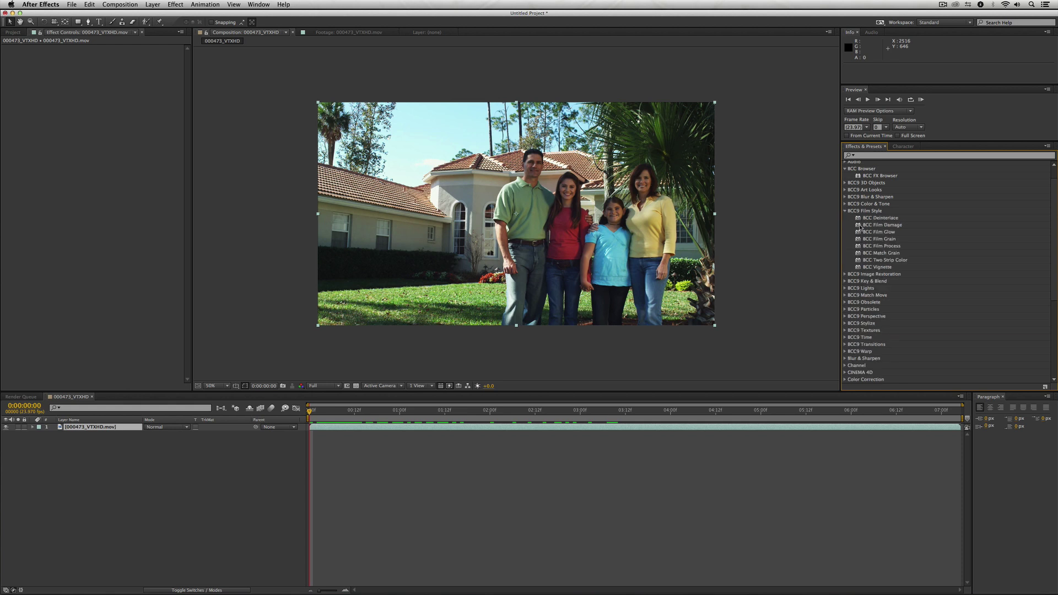
drag(877, 248, 107, 145)
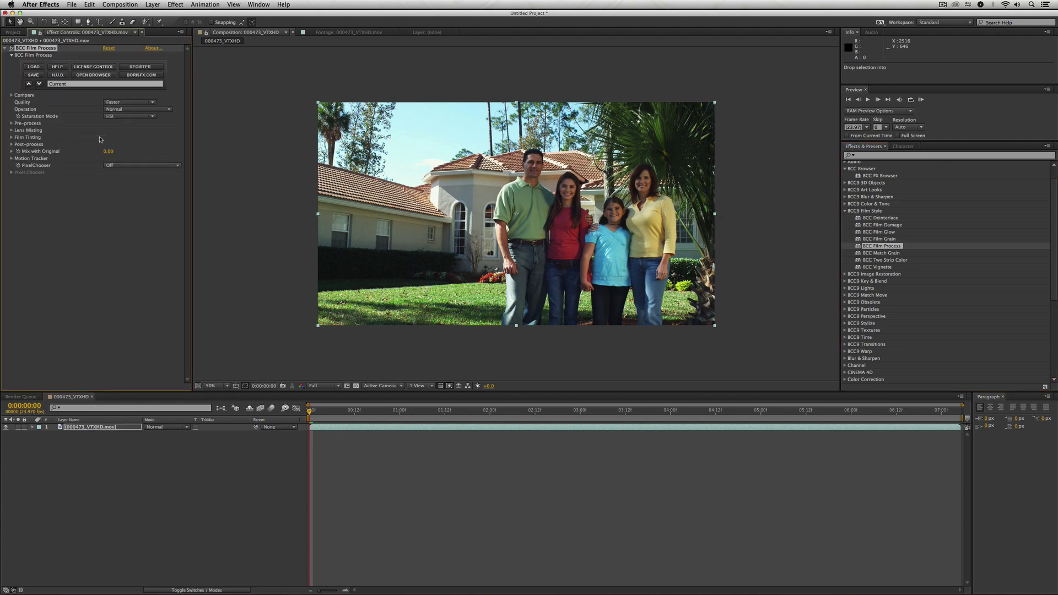
click(113, 76)
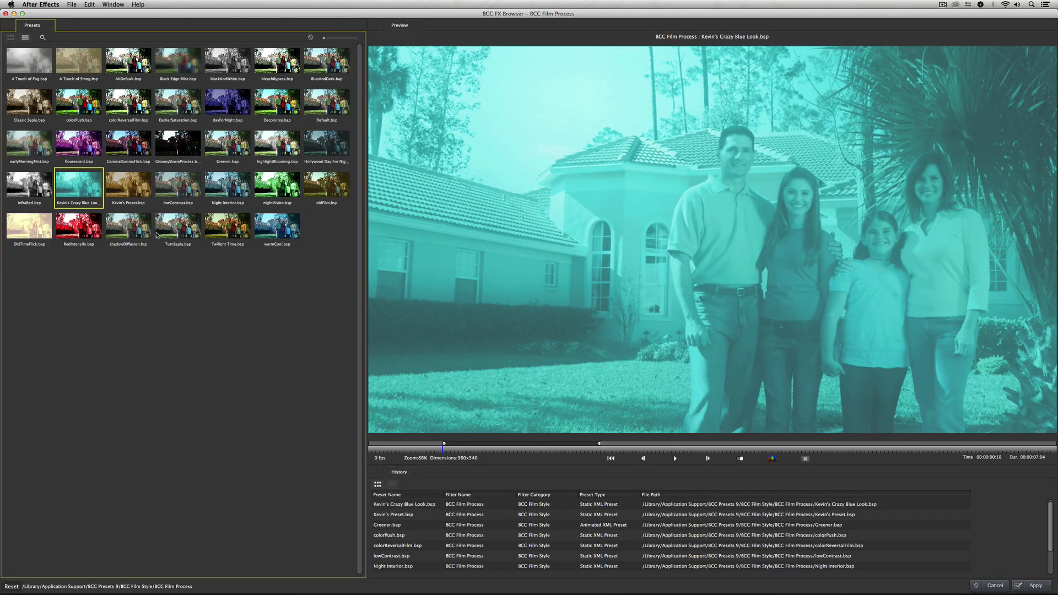
- Show the Film Process presets as a detailed list sorted by preset type, with animated presets first
click(25, 37)
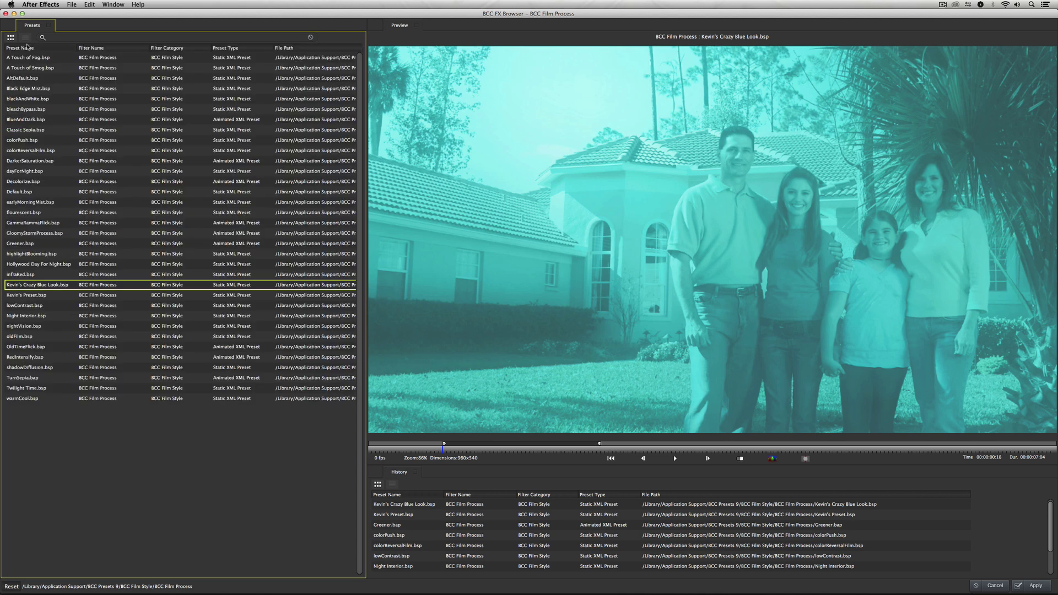
click(227, 48)
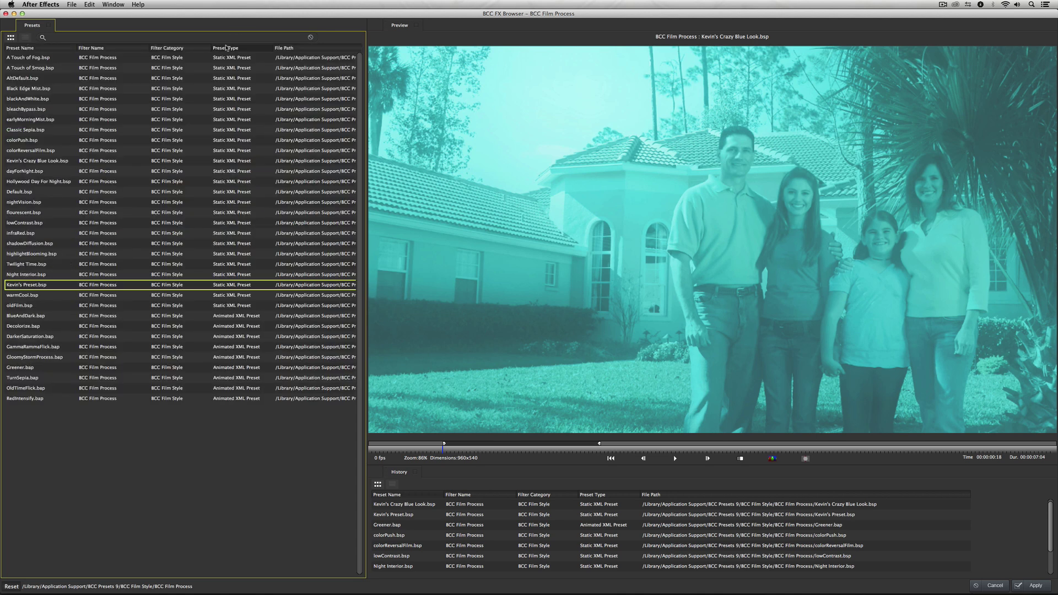
click(227, 48)
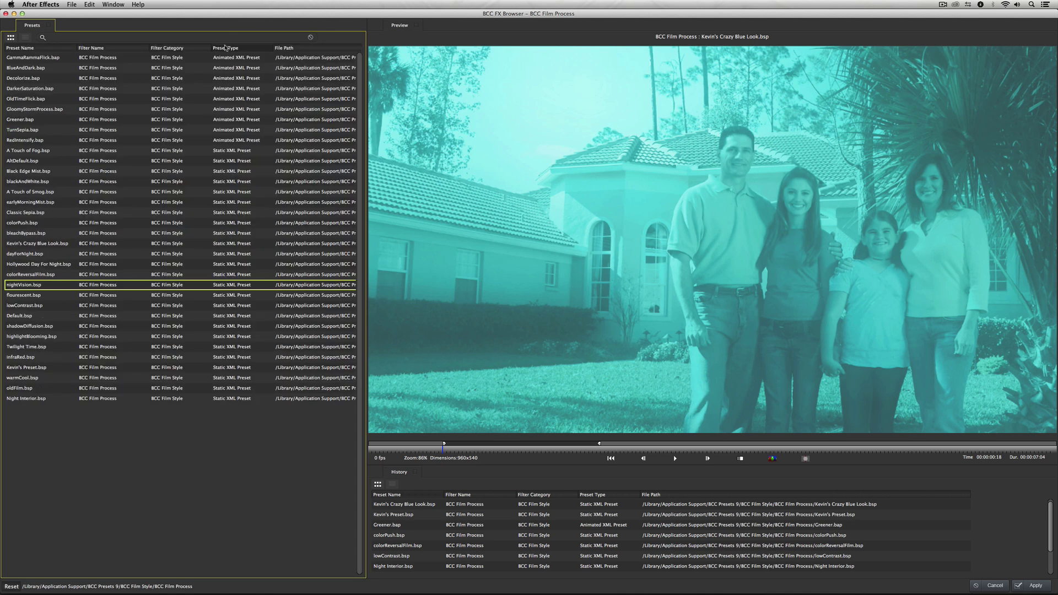
- Load the animated TurnSepia preset and preview it with the playback range moved to the clip's start, ending on the first frame
click(23, 131)
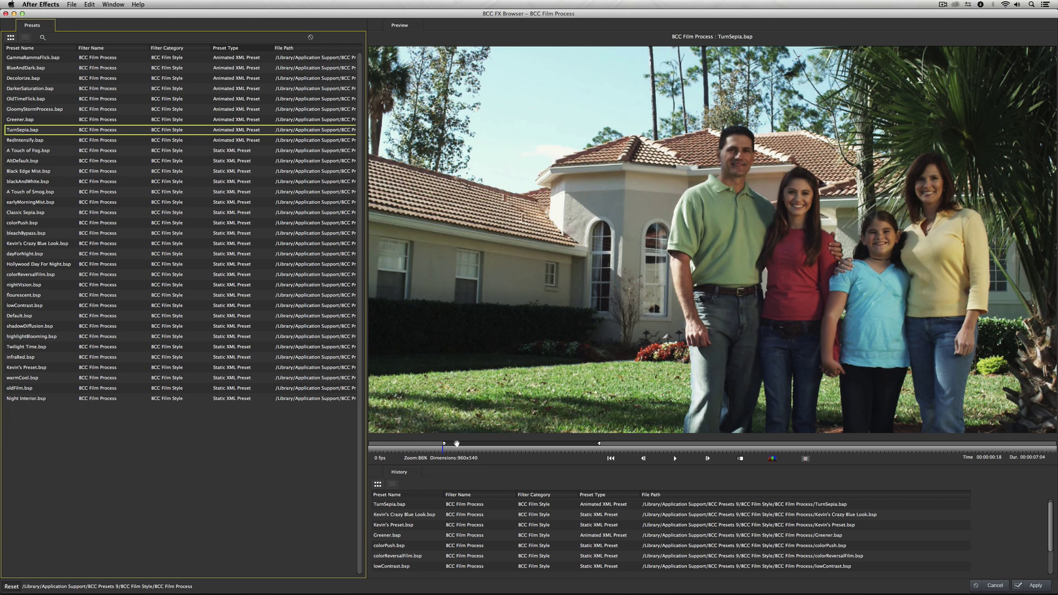
drag(600, 444, 374, 444)
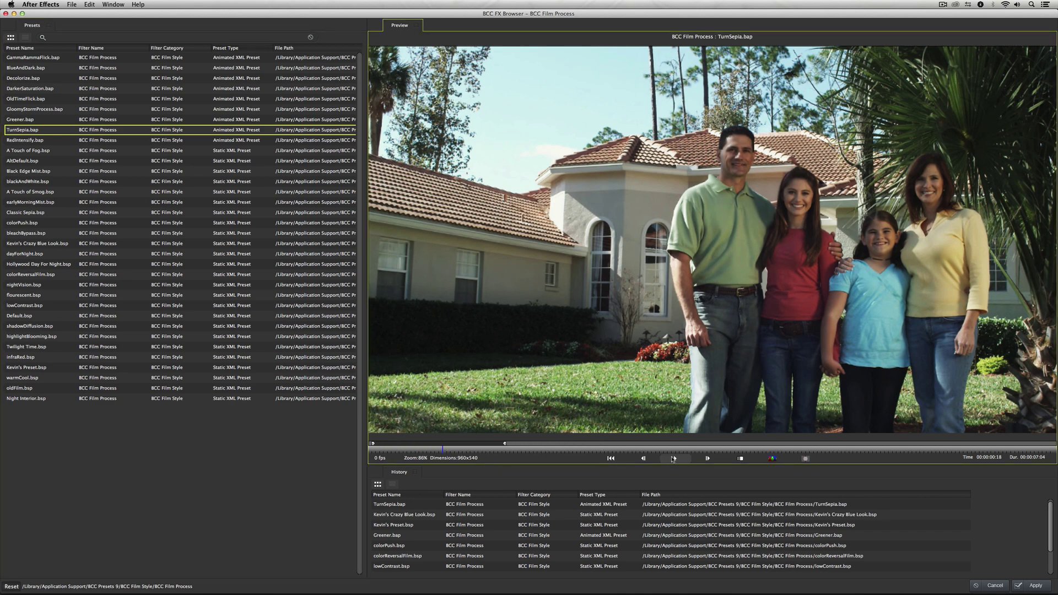
click(676, 459)
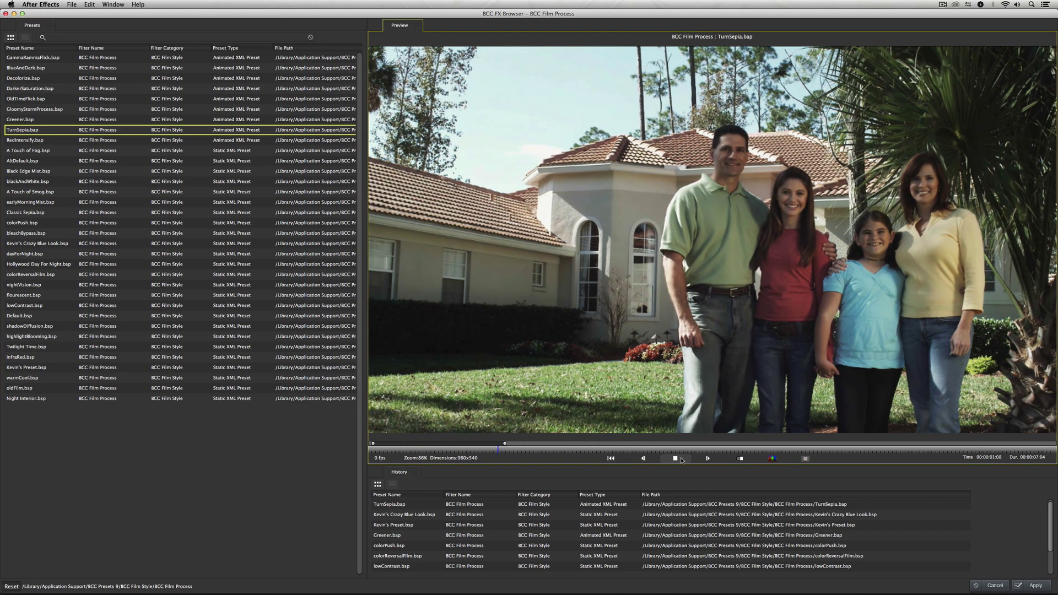
click(681, 460)
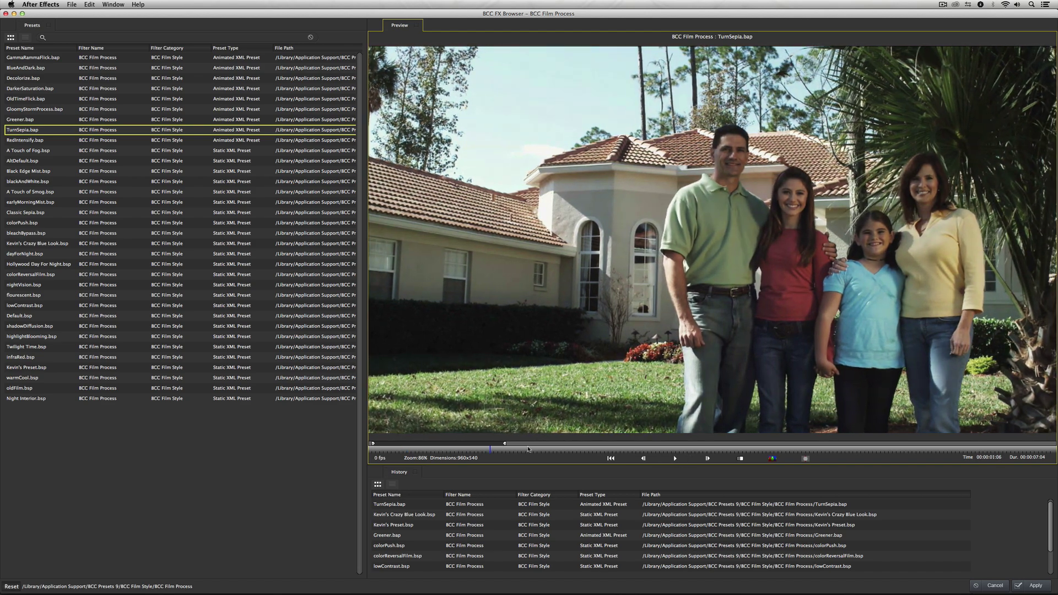
drag(514, 451, 368, 444)
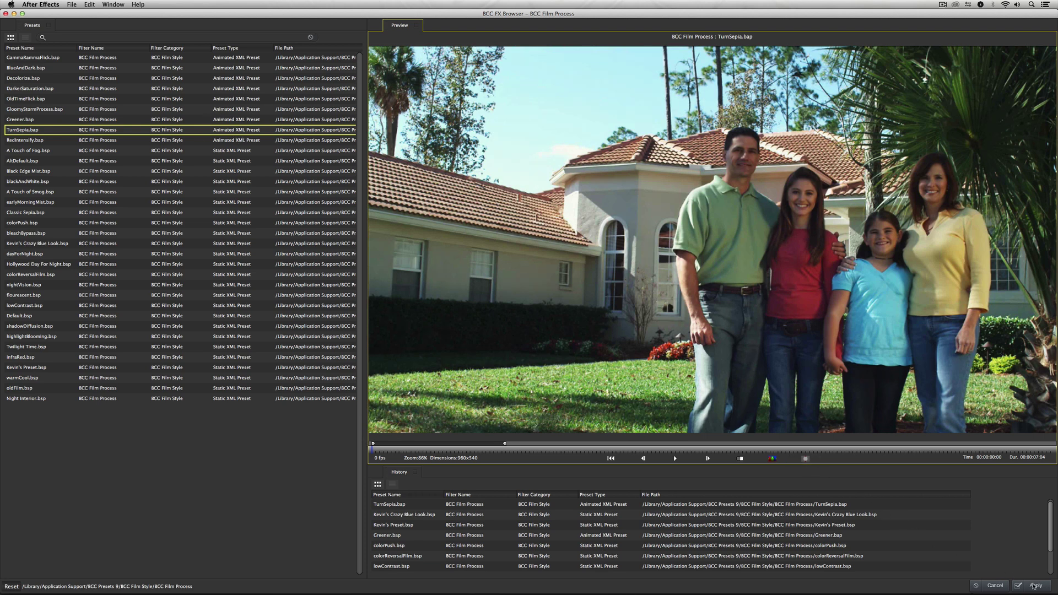
- Apply the TurnSepia preset with Stretch to Fit and First Frame, and play back the composition to check the animation
click(1033, 585)
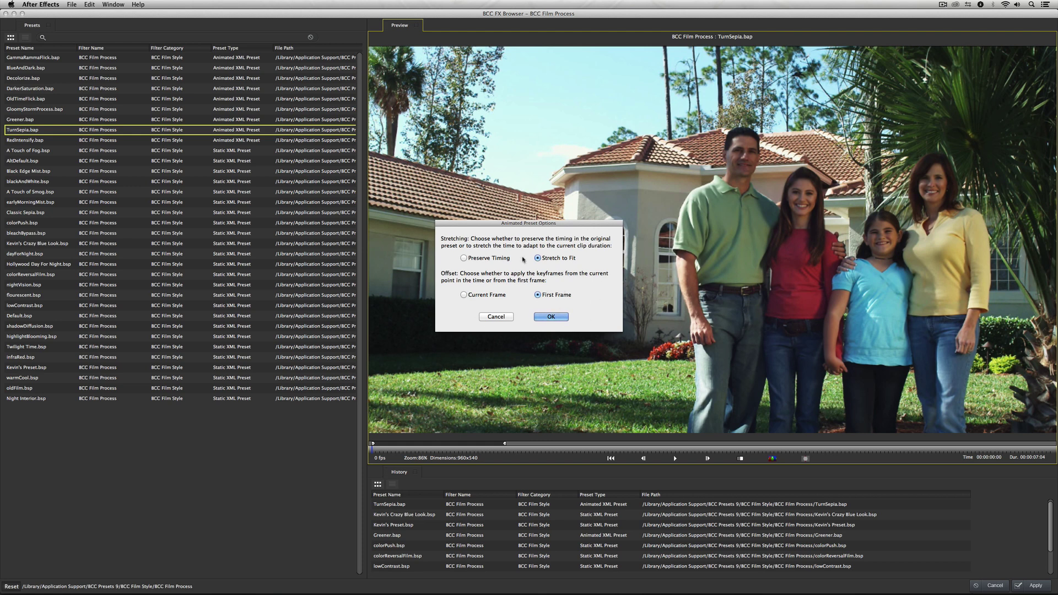
click(551, 317)
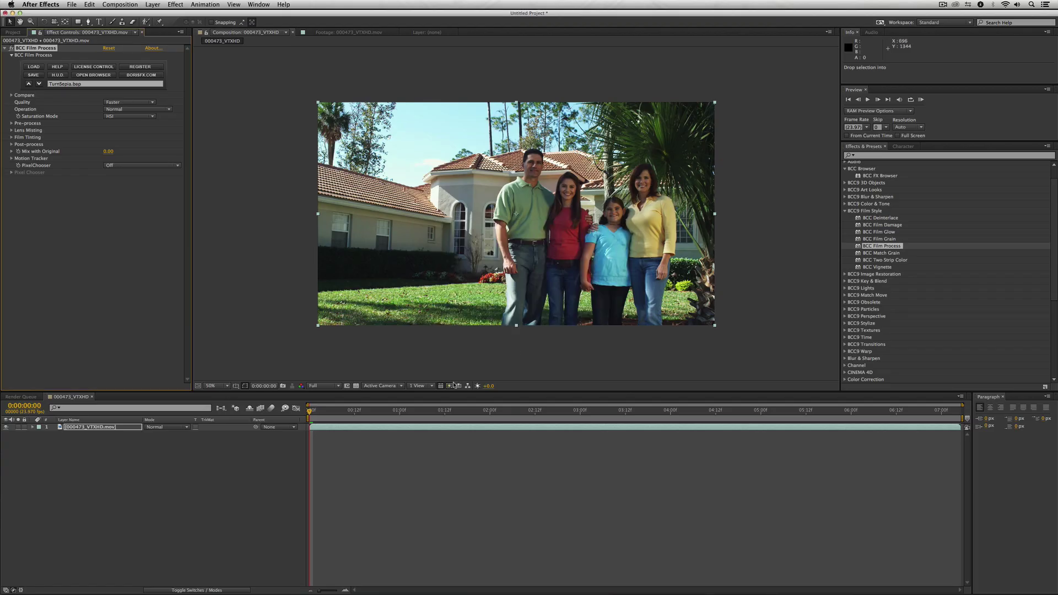
key(space)
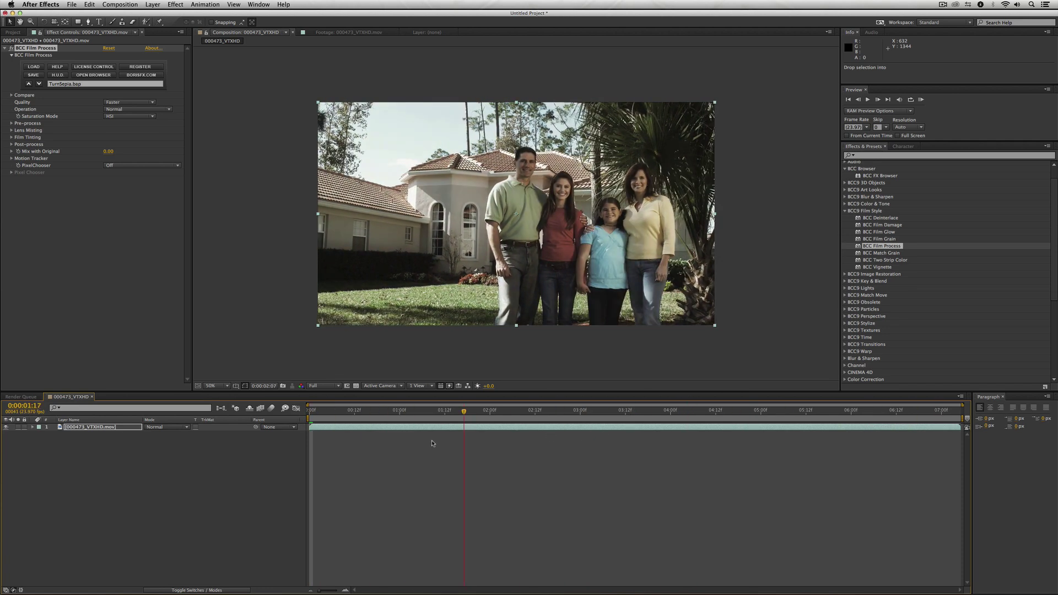
key(space)
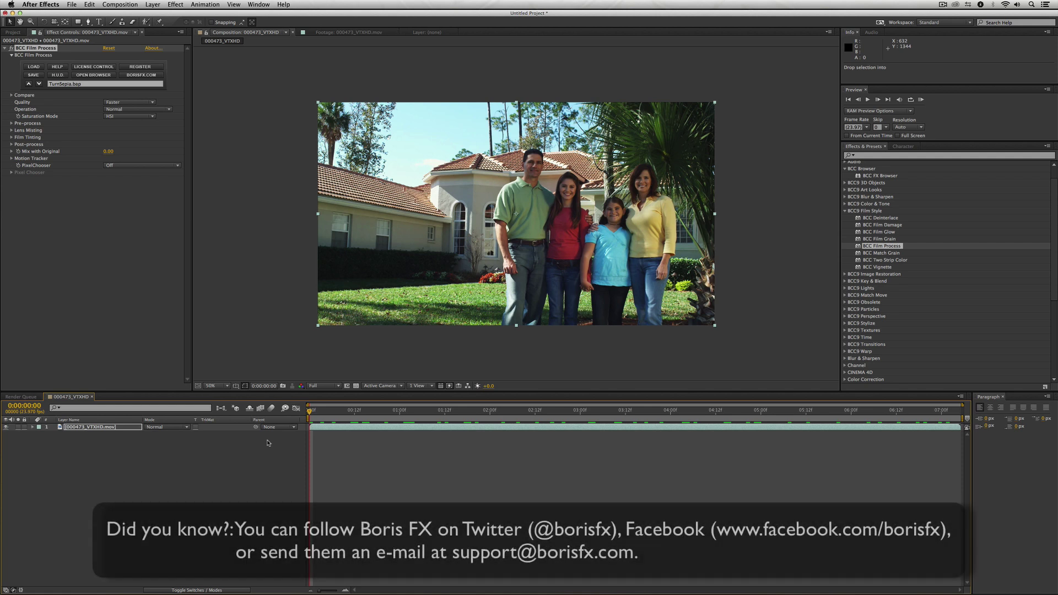